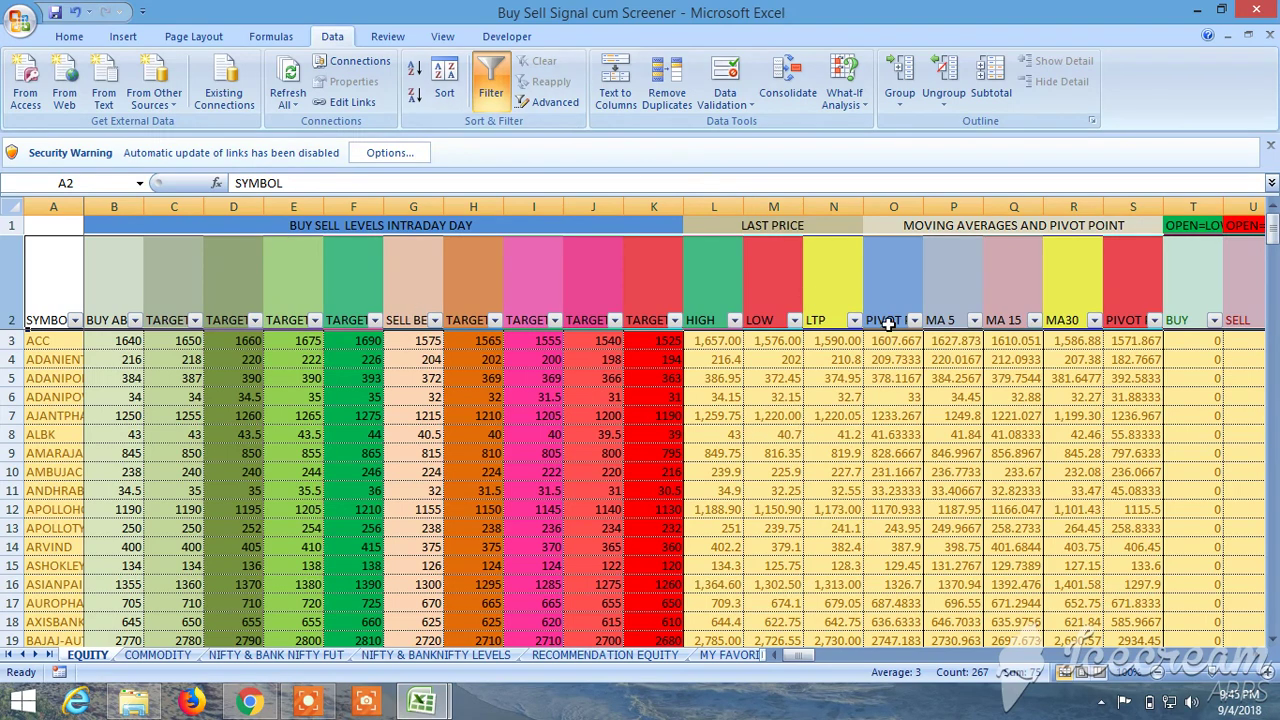
# Look at the filter options of the SELL column under OPEN=HIGH on the EQUITY sheet without applying a filter
pyautogui.click(1260, 656)
pyautogui.click(1260, 656)
pyautogui.click(1259, 658)
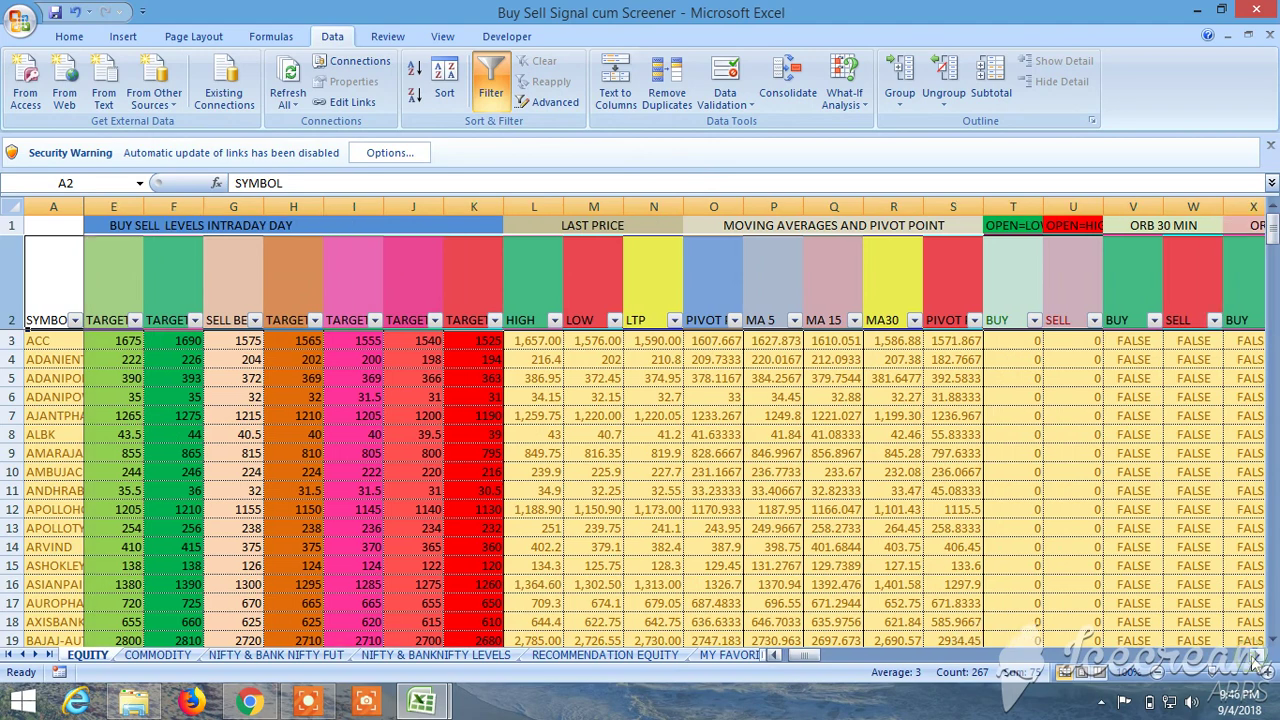
pyautogui.click(1095, 320)
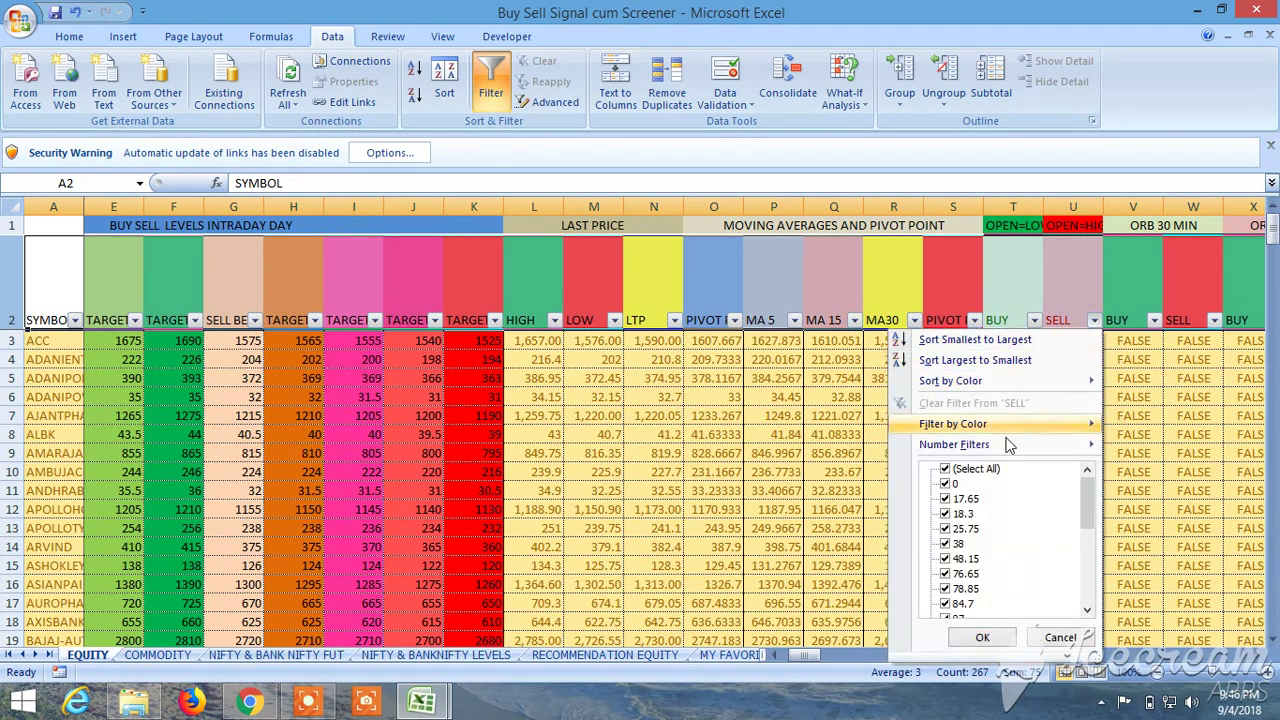
pyautogui.click(1192, 377)
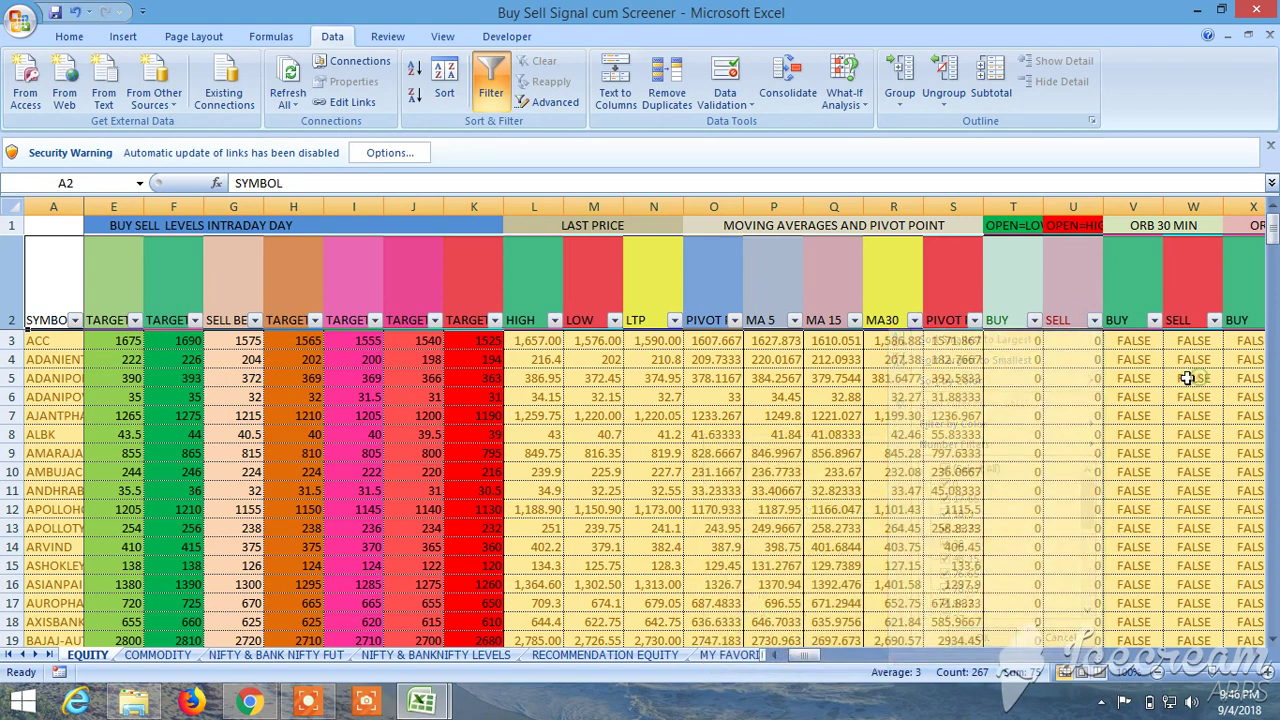
# Examine the SELL column under OPEN=HIGH through the whole stock list for highlighted signal values
pyautogui.scroll(-6, 1058, 404)
pyautogui.scroll(6, 1058, 404)
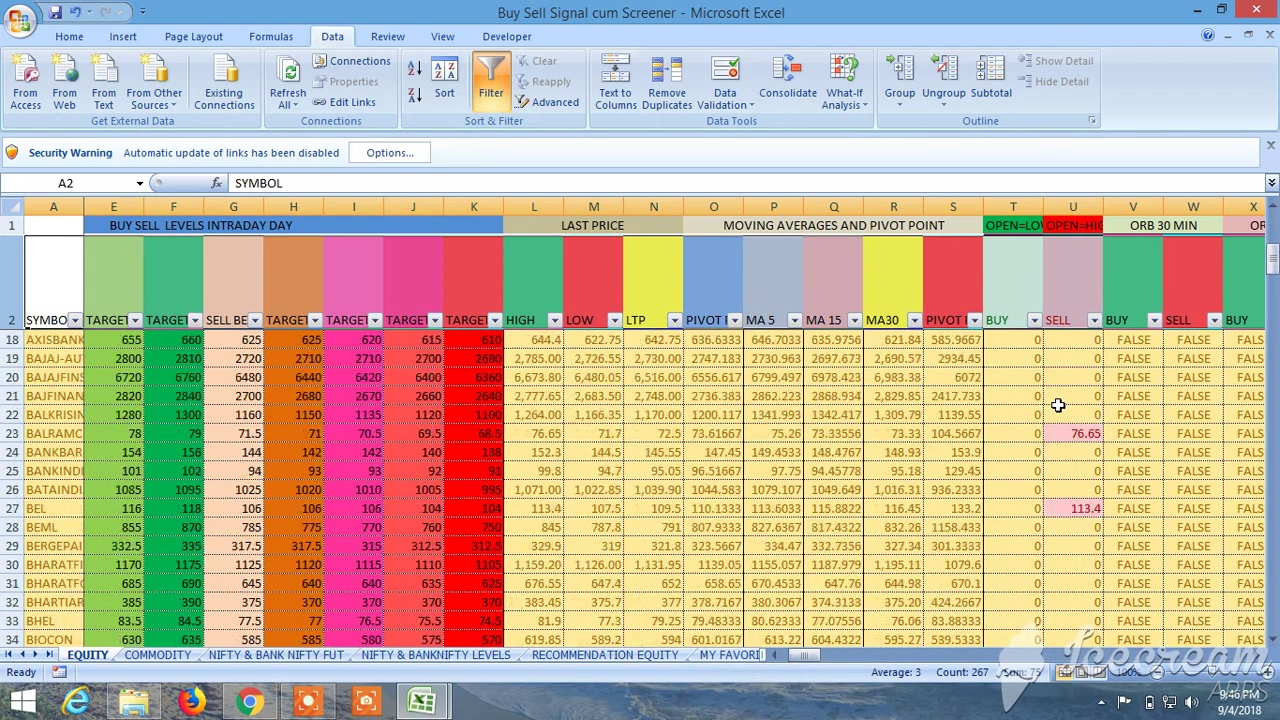
pyautogui.scroll(-3, 1058, 404)
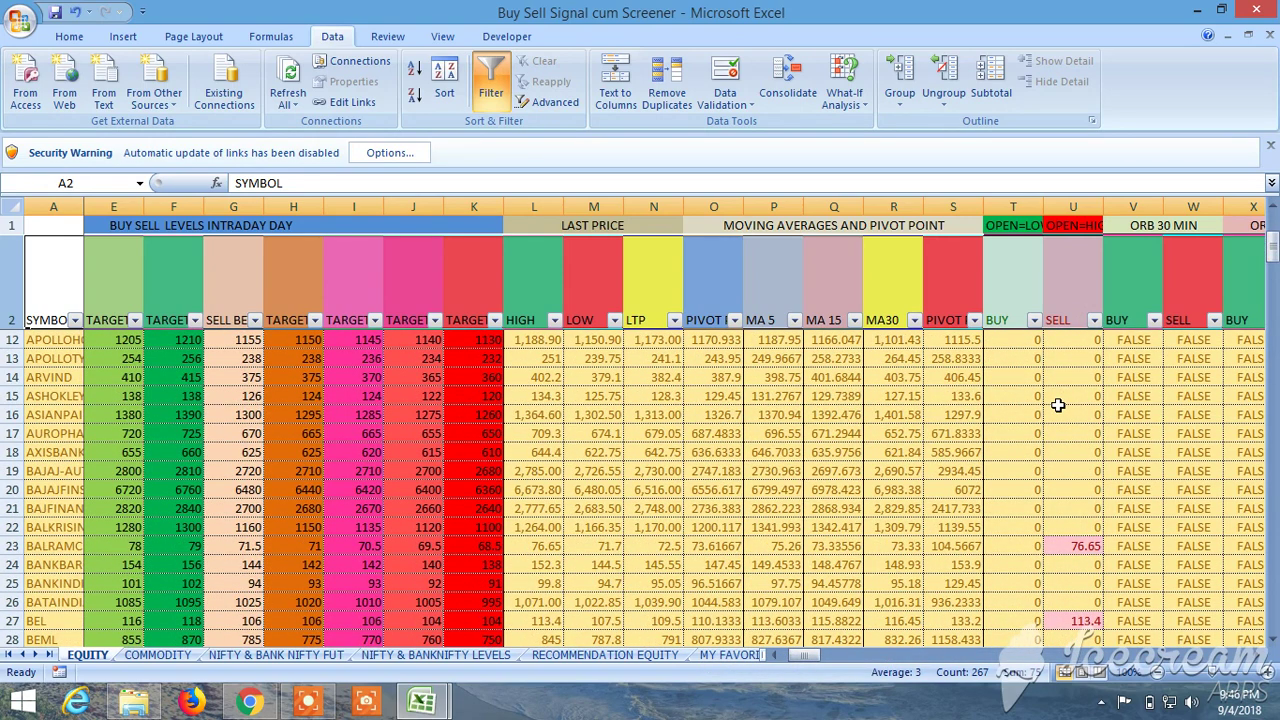
pyautogui.scroll(-1, 1058, 404)
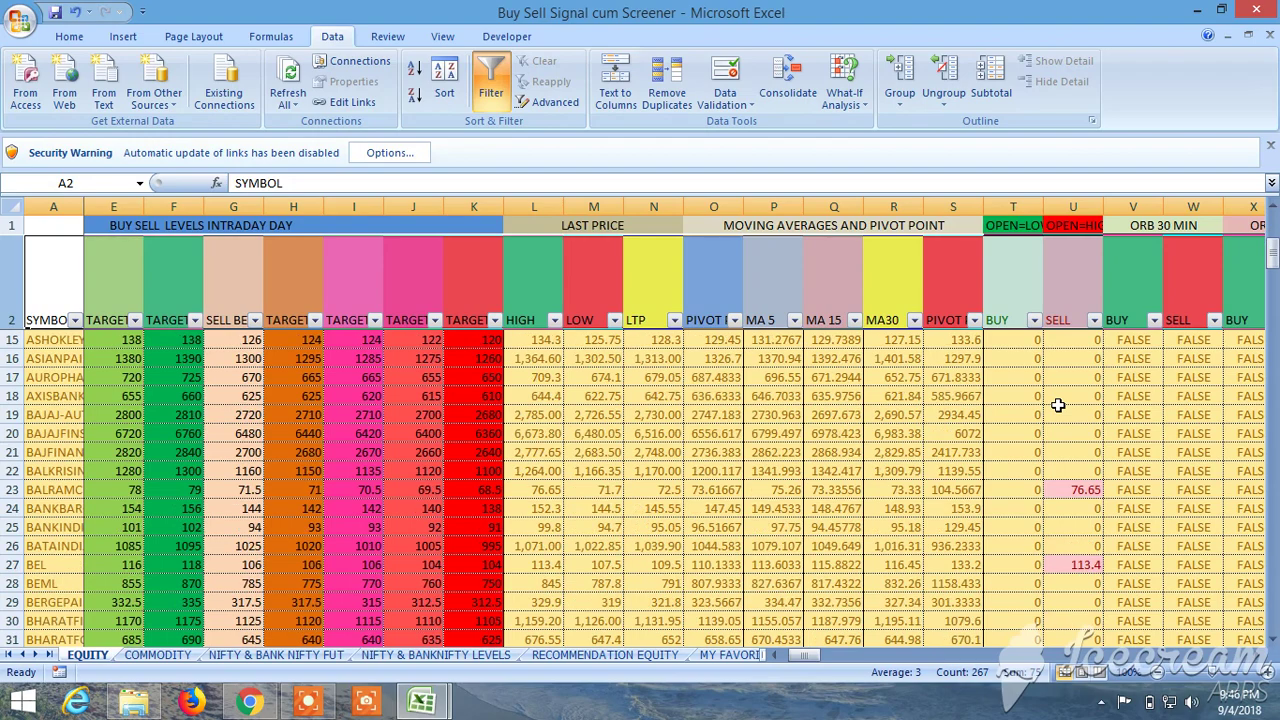
pyautogui.click(1075, 488)
pyautogui.scroll(-14, 1075, 508)
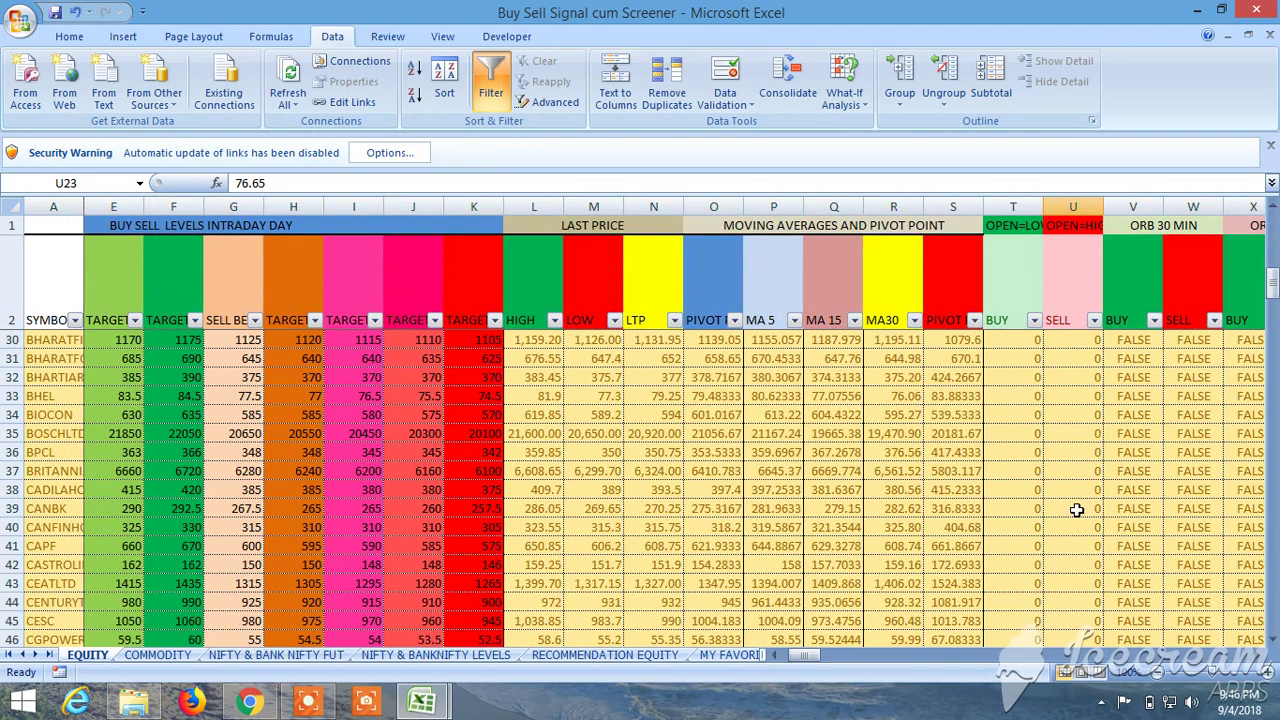
pyautogui.click(1076, 471)
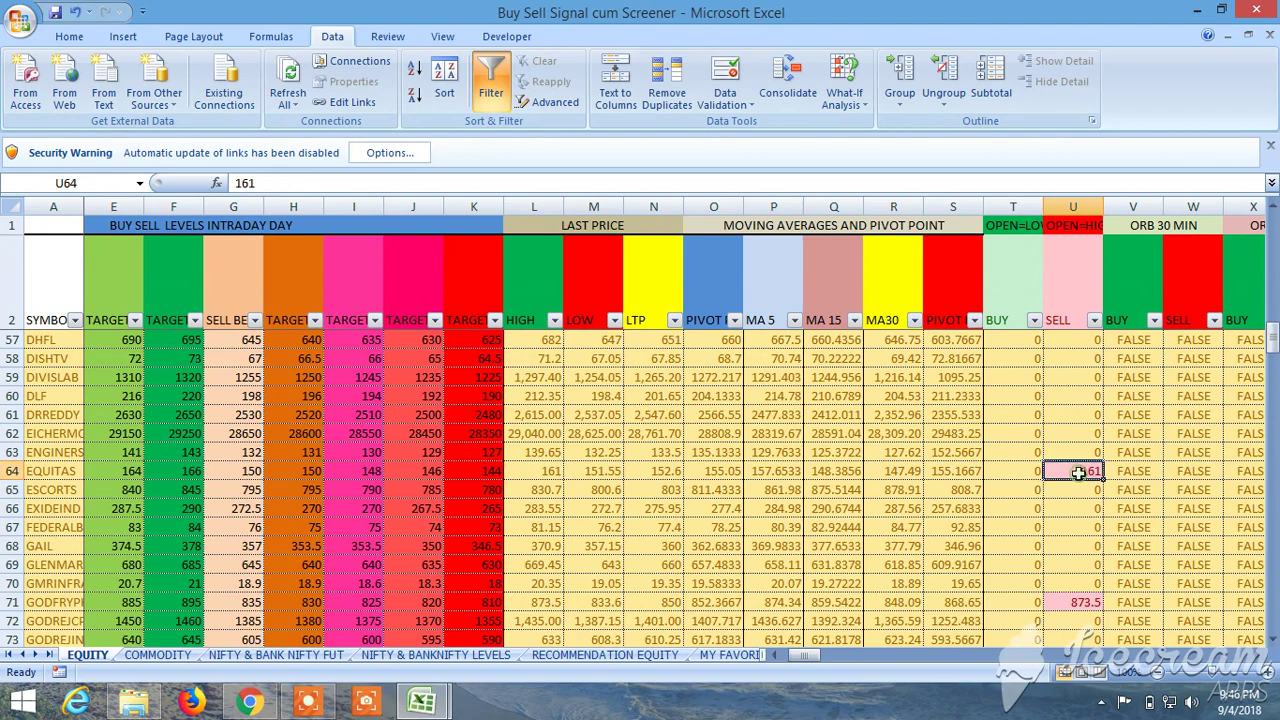
pyautogui.scroll(-3, 1090, 480)
pyautogui.click(1085, 433)
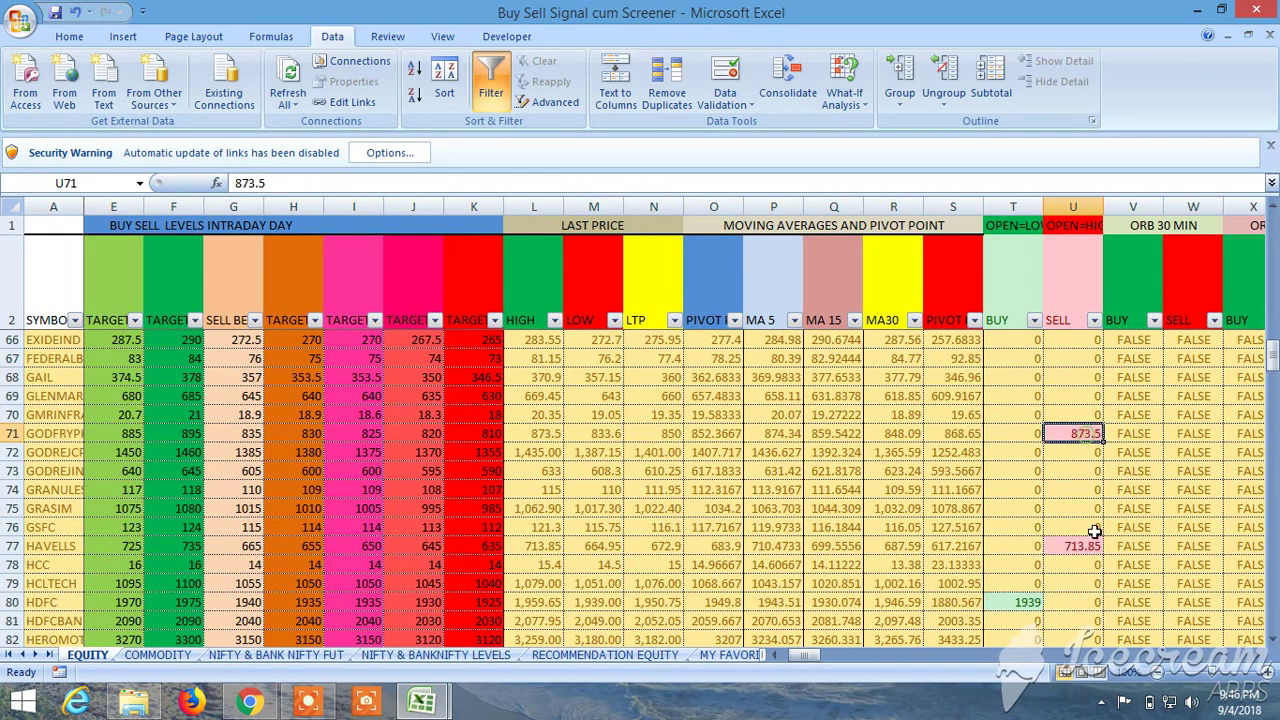
pyautogui.scroll(-5, 1086, 520)
pyautogui.scroll(-20, 1076, 492)
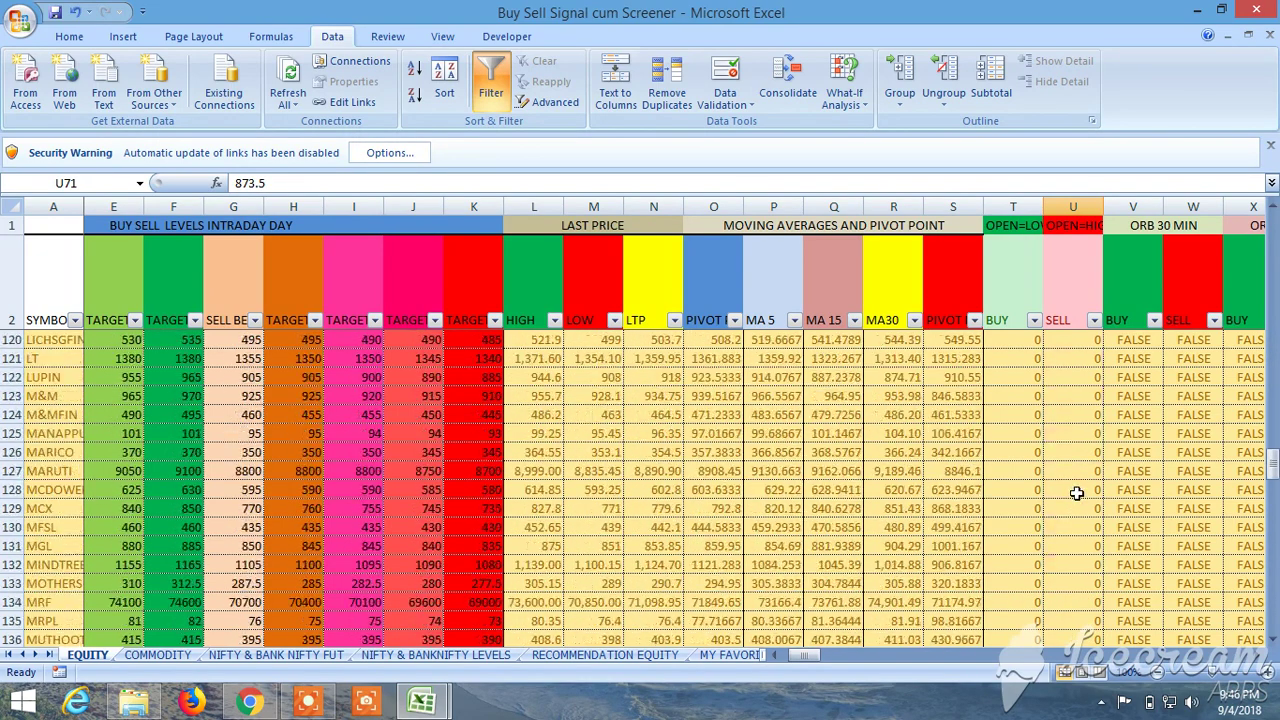
pyautogui.scroll(-14, 1076, 492)
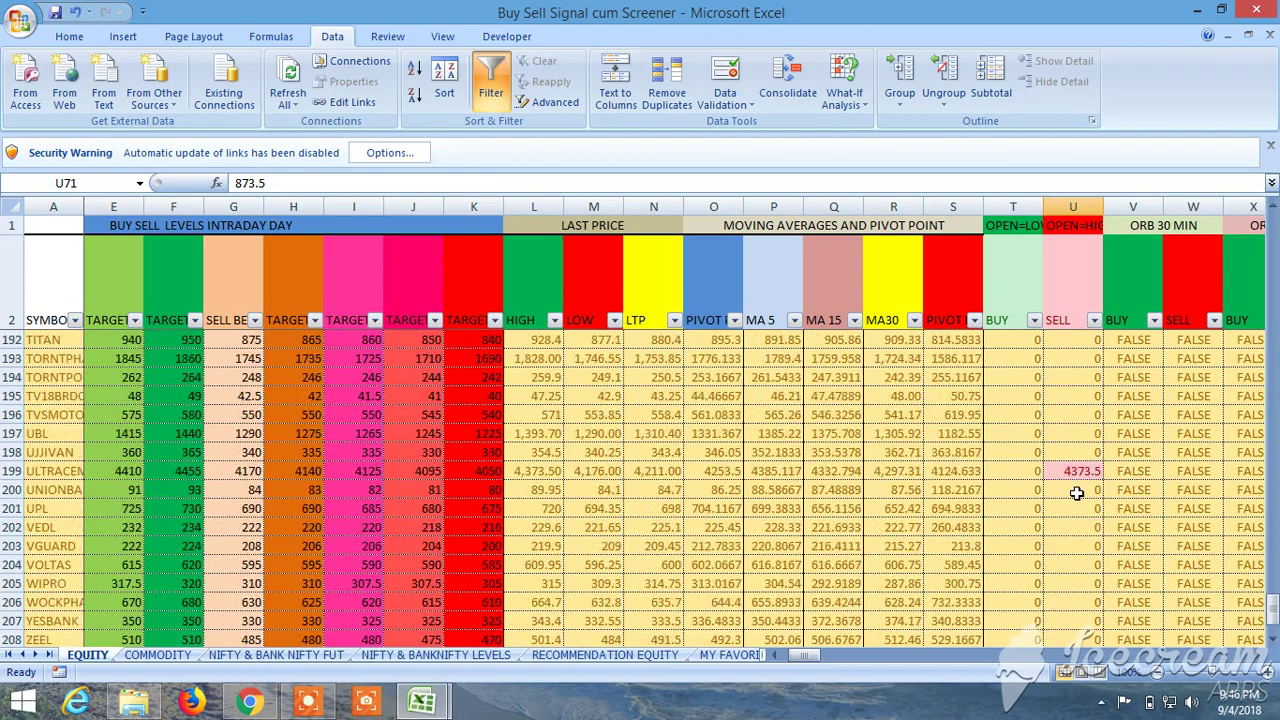
pyautogui.scroll(7, 1076, 492)
pyautogui.scroll(20, 1076, 492)
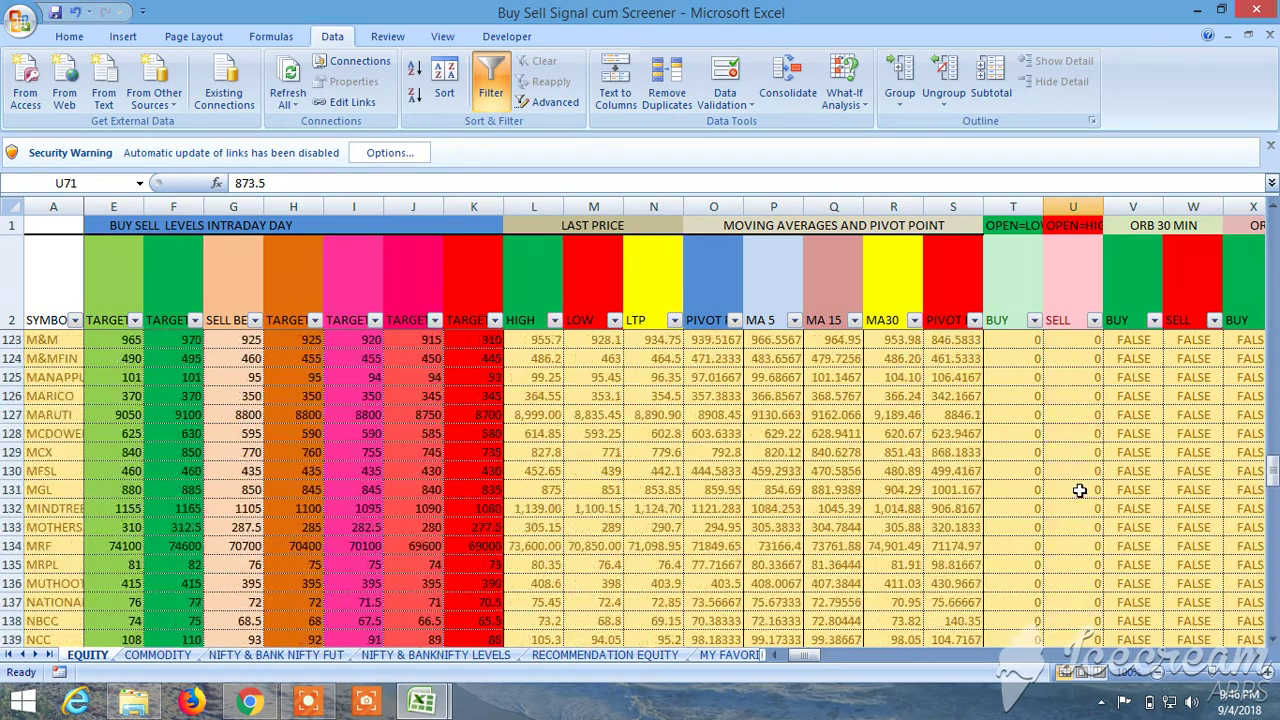
pyautogui.scroll(16, 1079, 490)
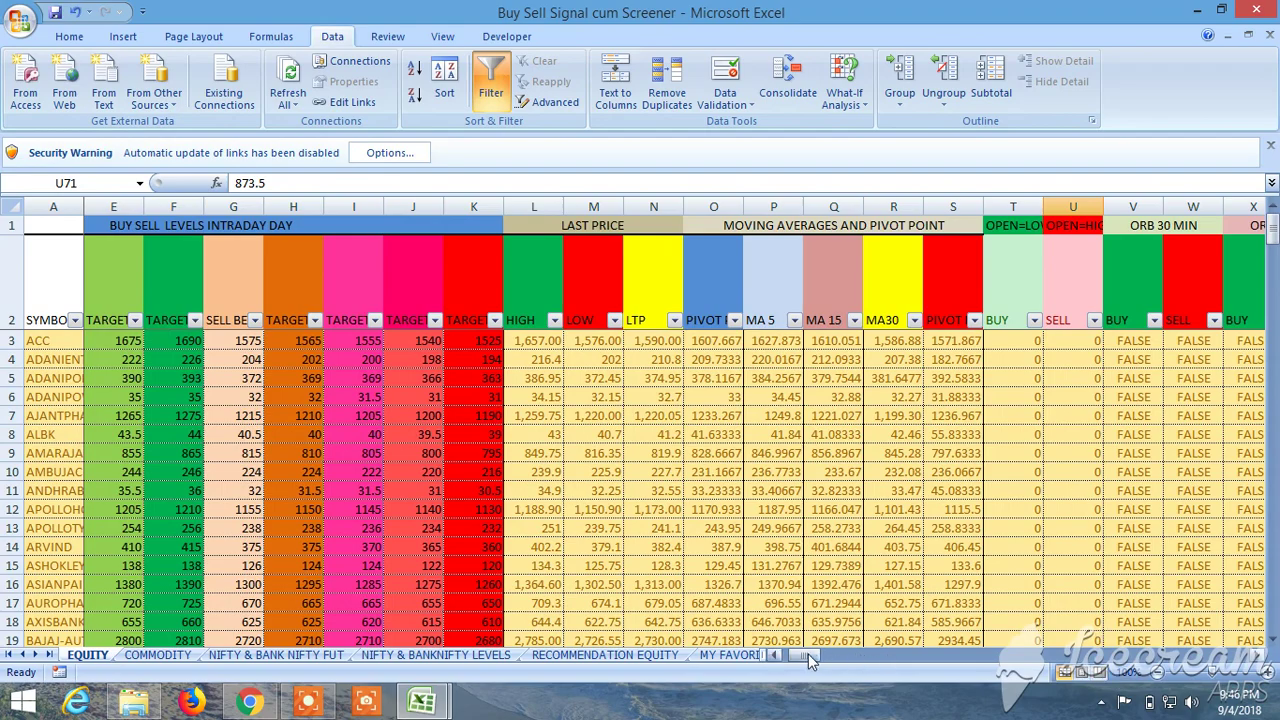
# Filter the BUY column under PROBABILITY 1 to show only 0, excluding FALSE
pyautogui.moveTo(808, 654); pyautogui.dragTo(1186, 666)
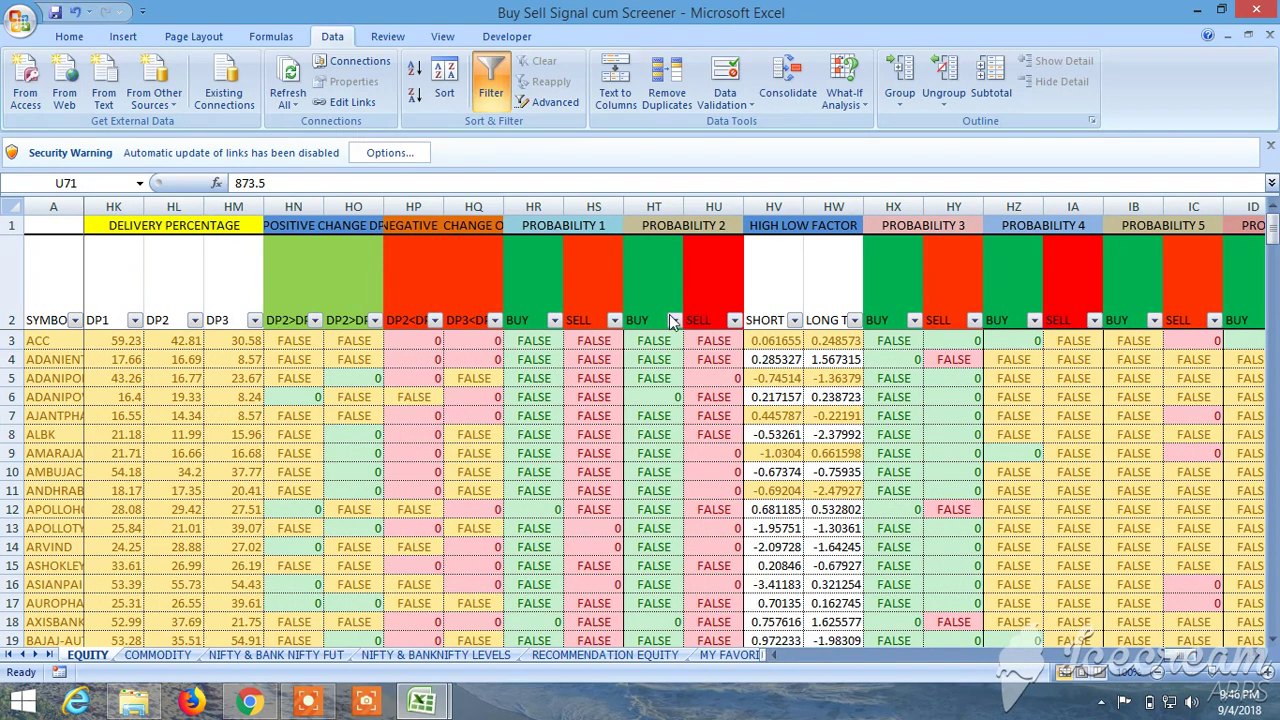
pyautogui.click(554, 320)
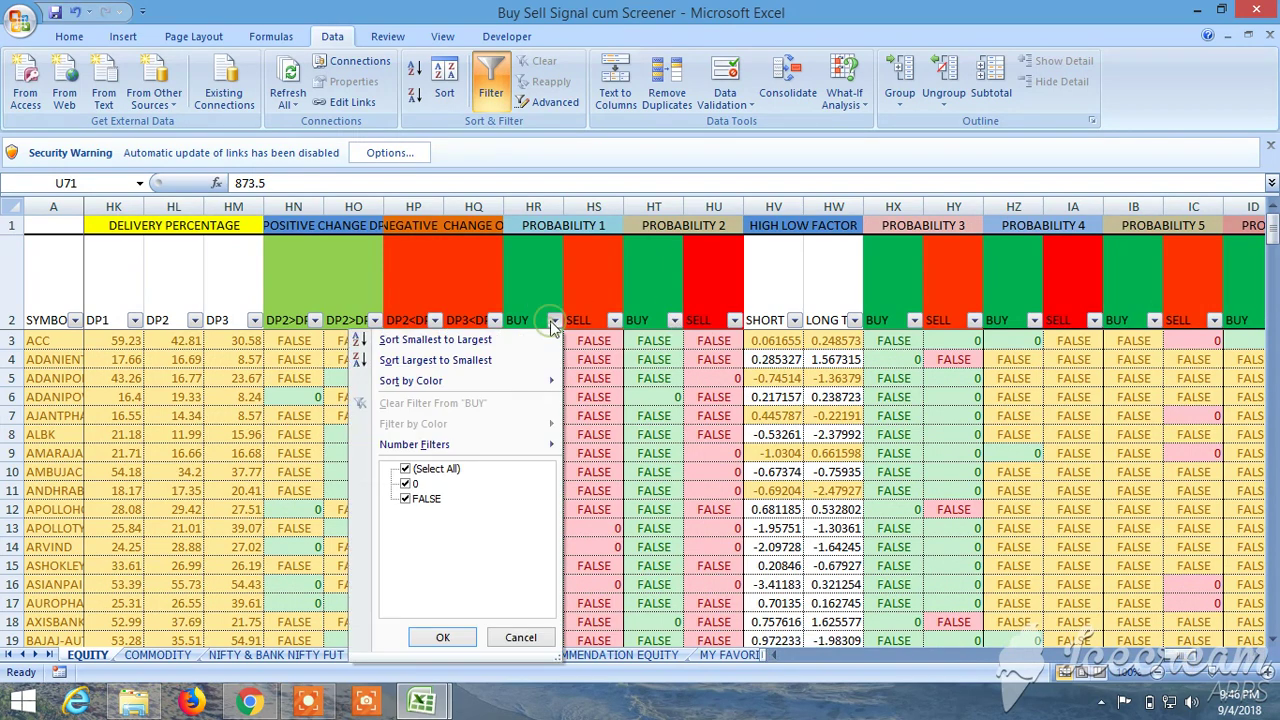
pyautogui.click(412, 498)
pyautogui.click(437, 637)
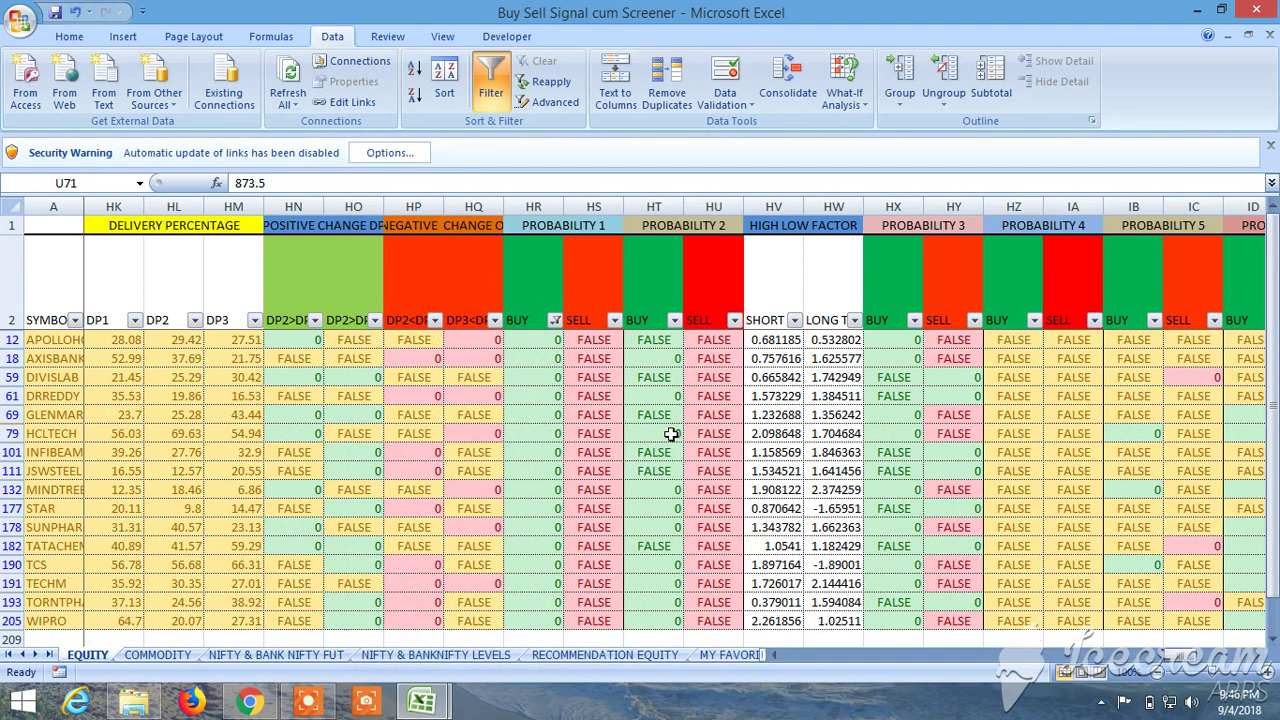
# Filter the BUY column under PROBABILITY 2 to show only 0, excluding FALSE
pyautogui.scroll(-2, 671, 434)
pyautogui.scroll(2, 671, 434)
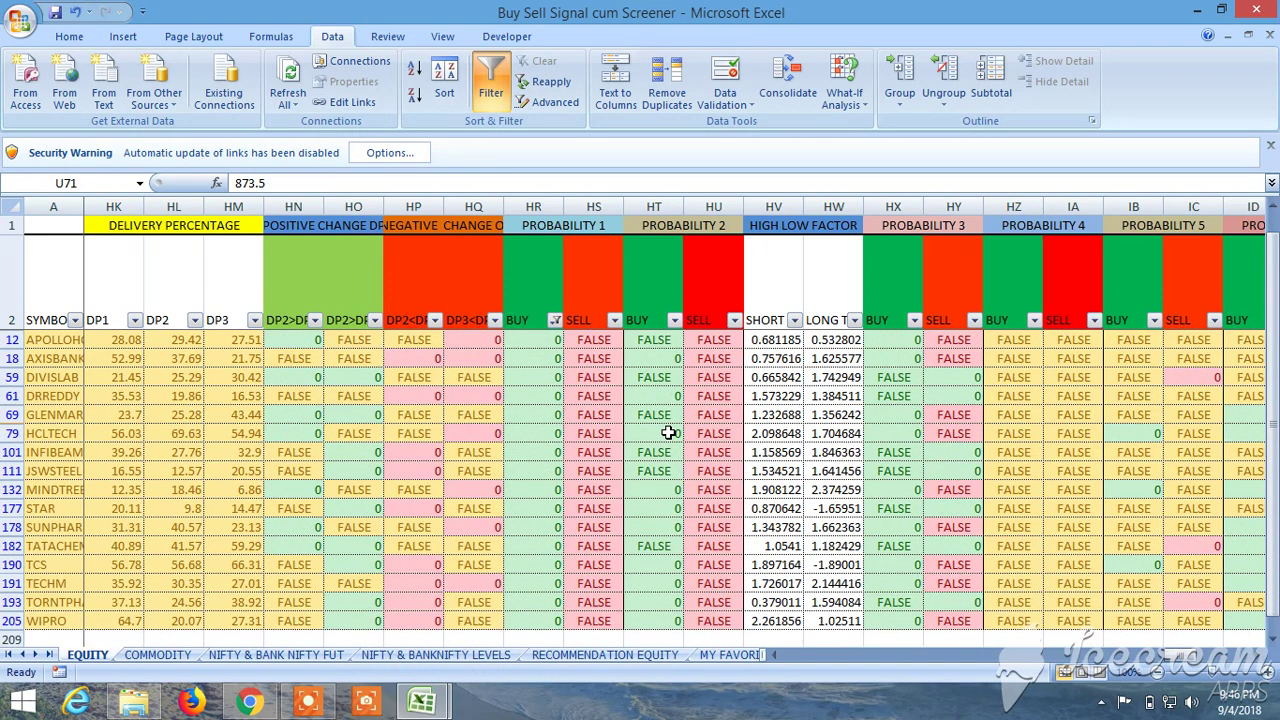
pyautogui.click(674, 320)
pyautogui.click(525, 499)
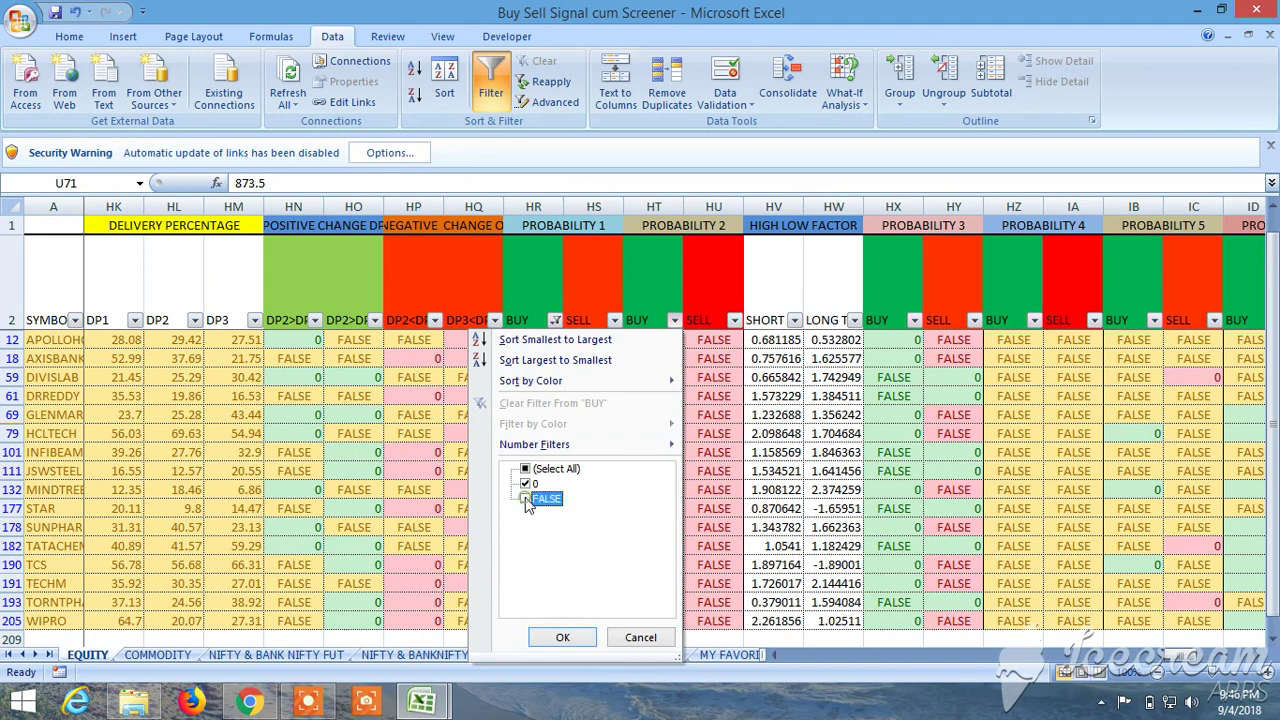
pyautogui.click(562, 637)
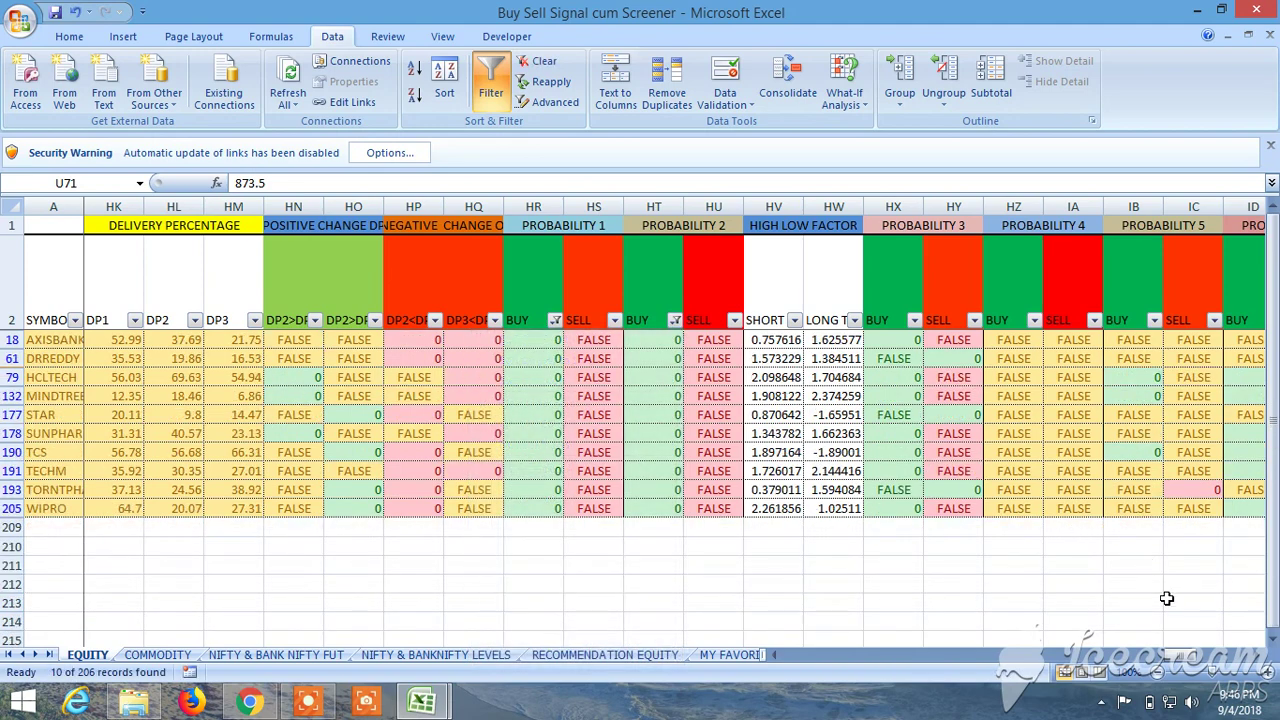
# Apply a number filter to the LTP column under LAST PRICE for values greater than 100
pyautogui.moveTo(1178, 656); pyautogui.dragTo(777, 654)
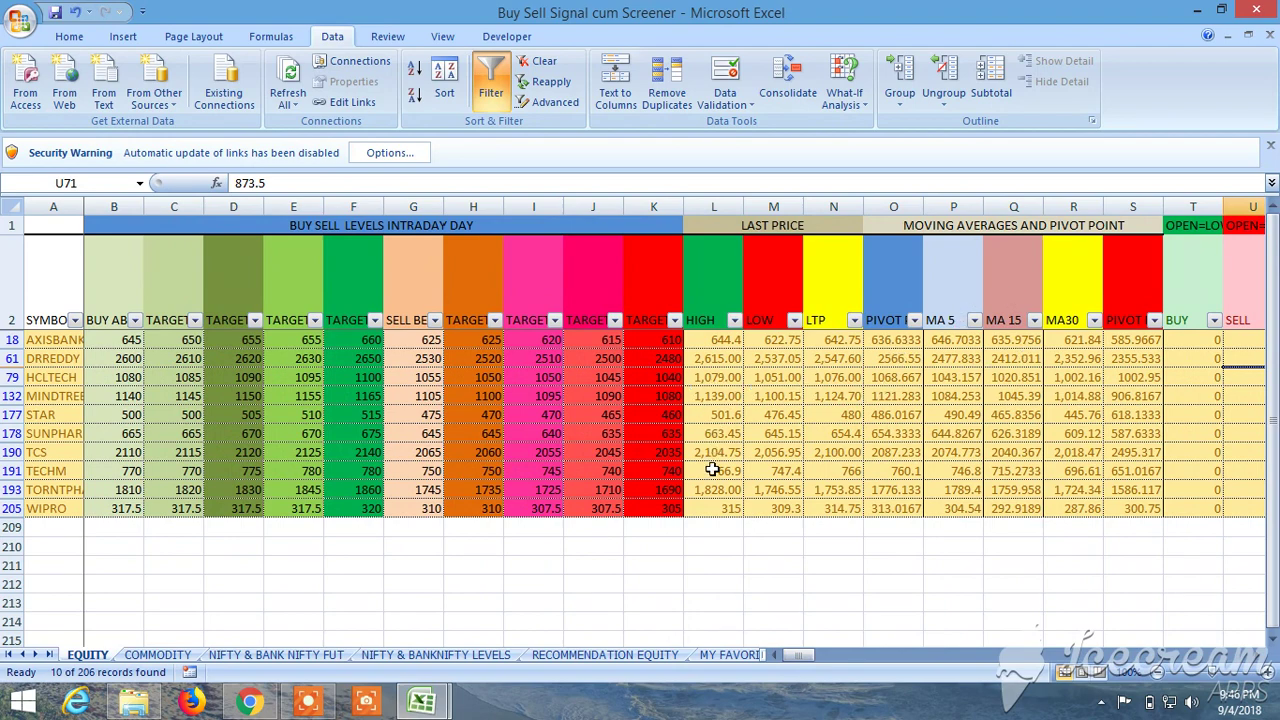
pyautogui.click(854, 320)
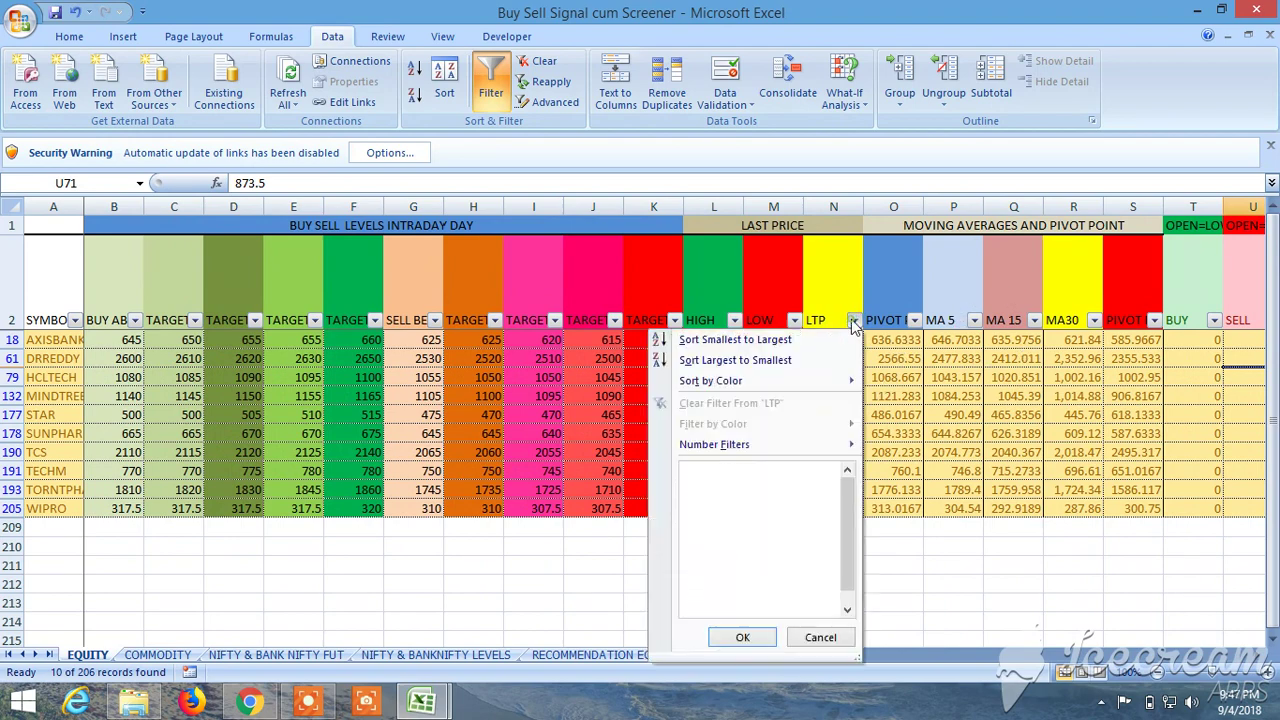
pyautogui.moveTo(740, 444)
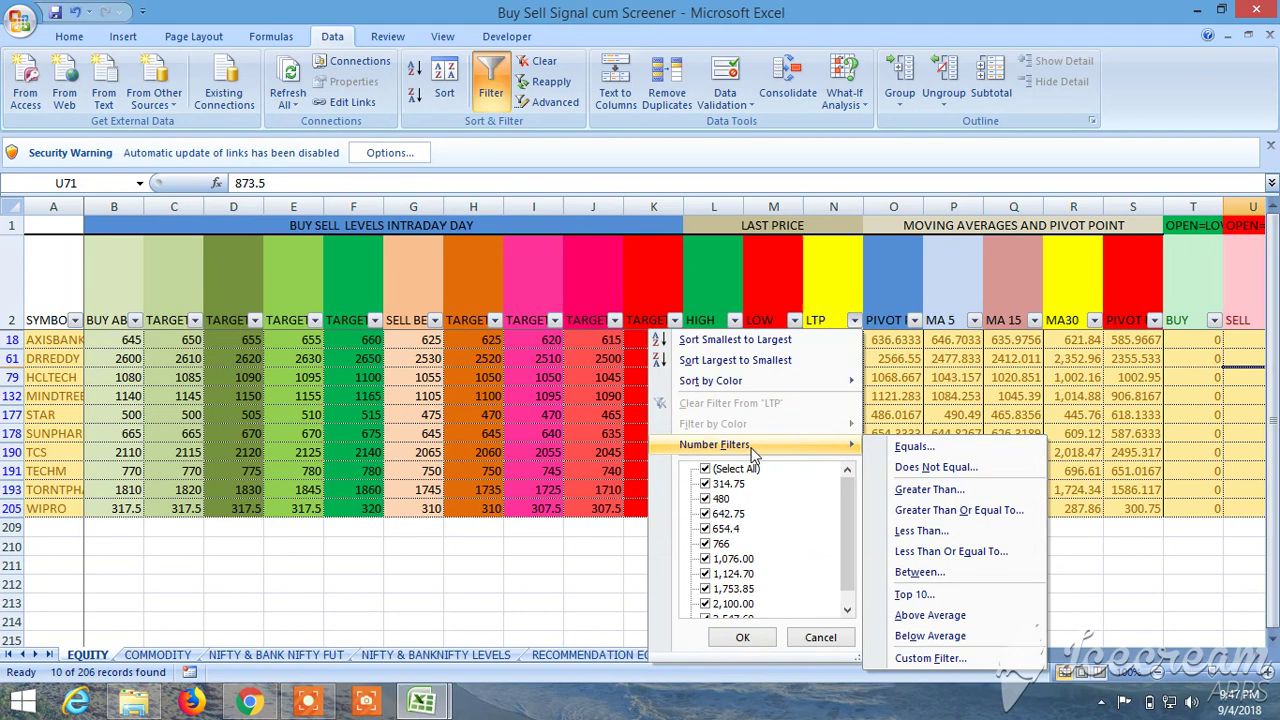
pyautogui.click(908, 489)
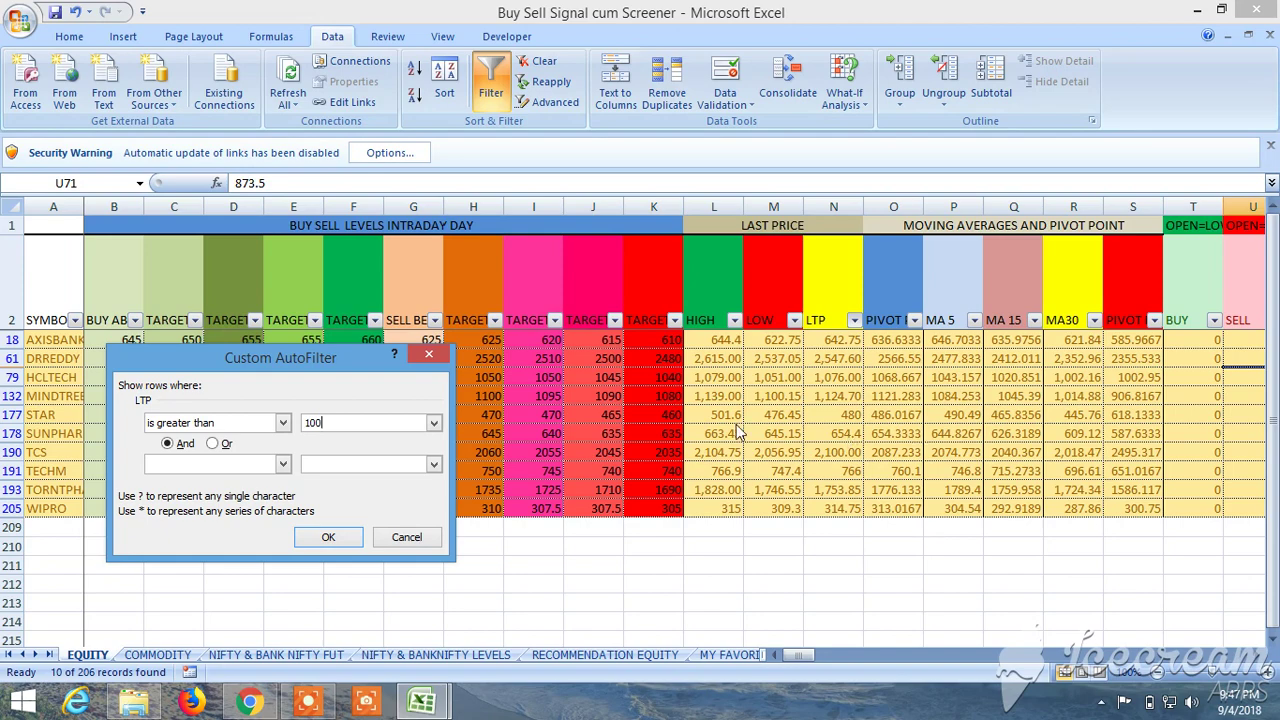
pyautogui.click(328, 537)
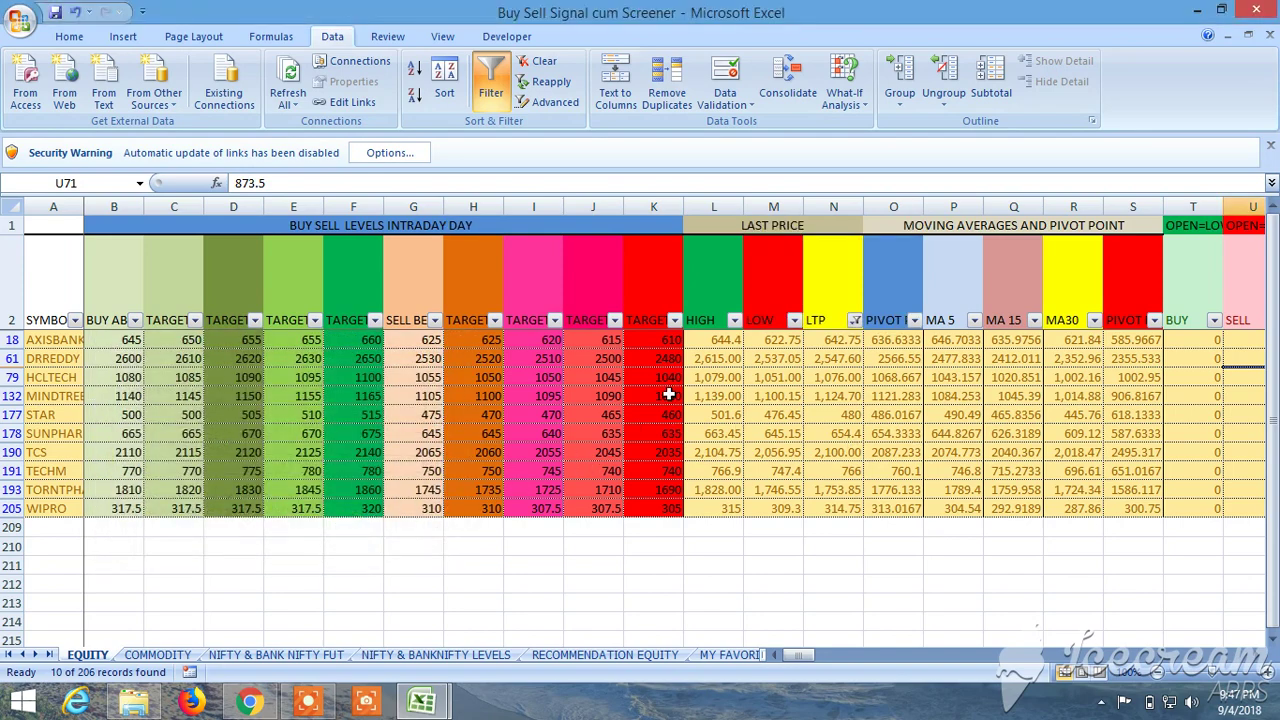
# Filter the UP column under EMA 5-8-13 CROSSOVER to show only TRUE, excluding FALSE
pyautogui.click(1255, 656)
pyautogui.click(1255, 656)
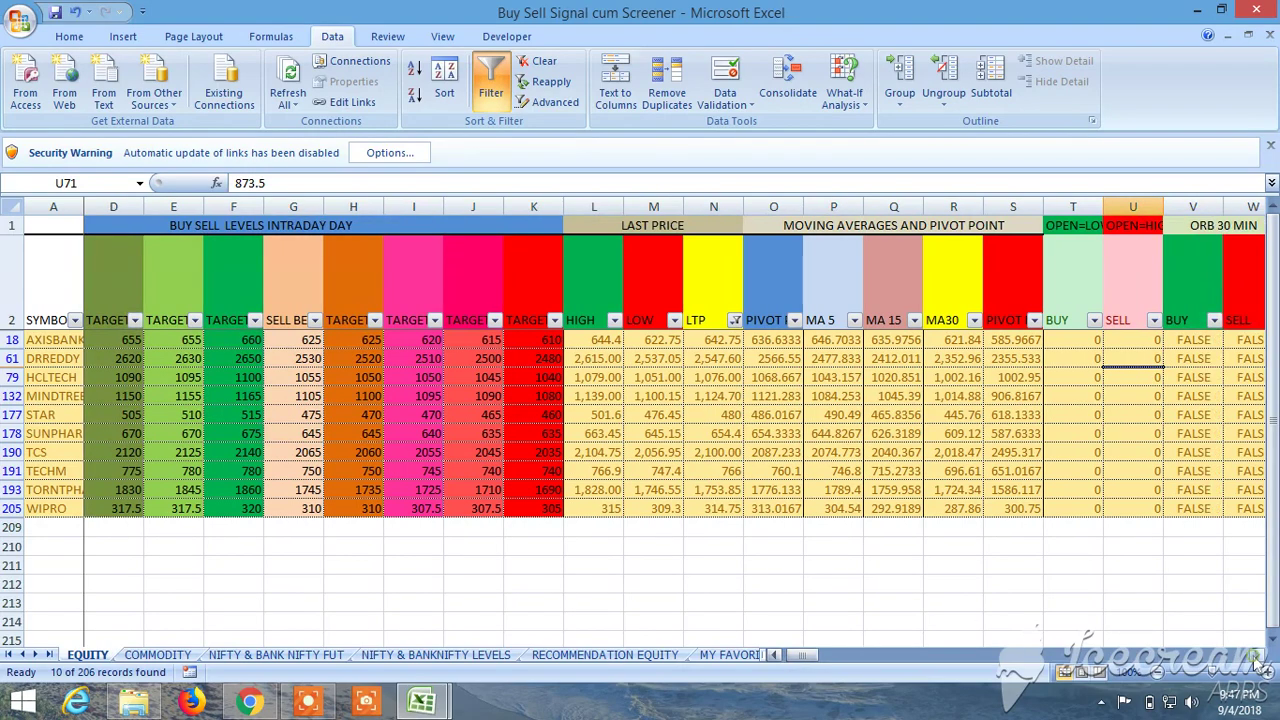
pyautogui.click(1255, 656)
pyautogui.click(1255, 656)
pyautogui.click(1255, 656)
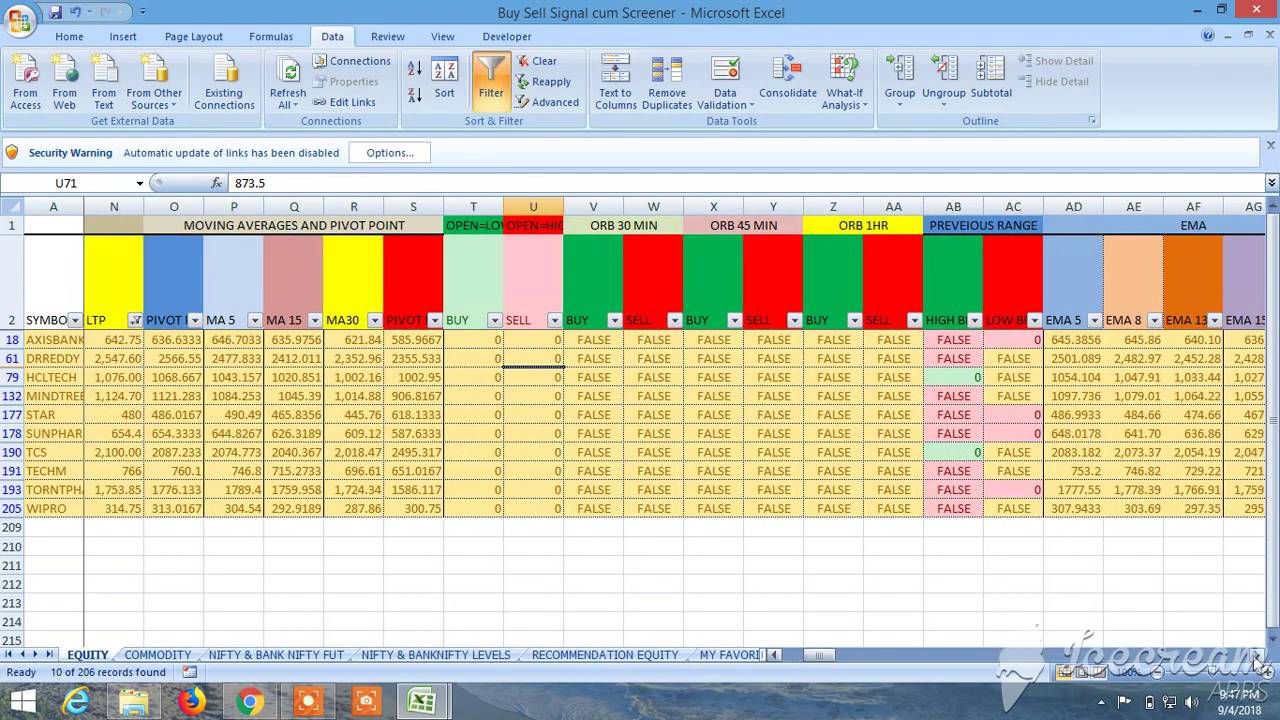
pyautogui.click(1255, 656)
pyautogui.click(1255, 656)
pyautogui.click(1255, 656)
pyautogui.click(1255, 656)
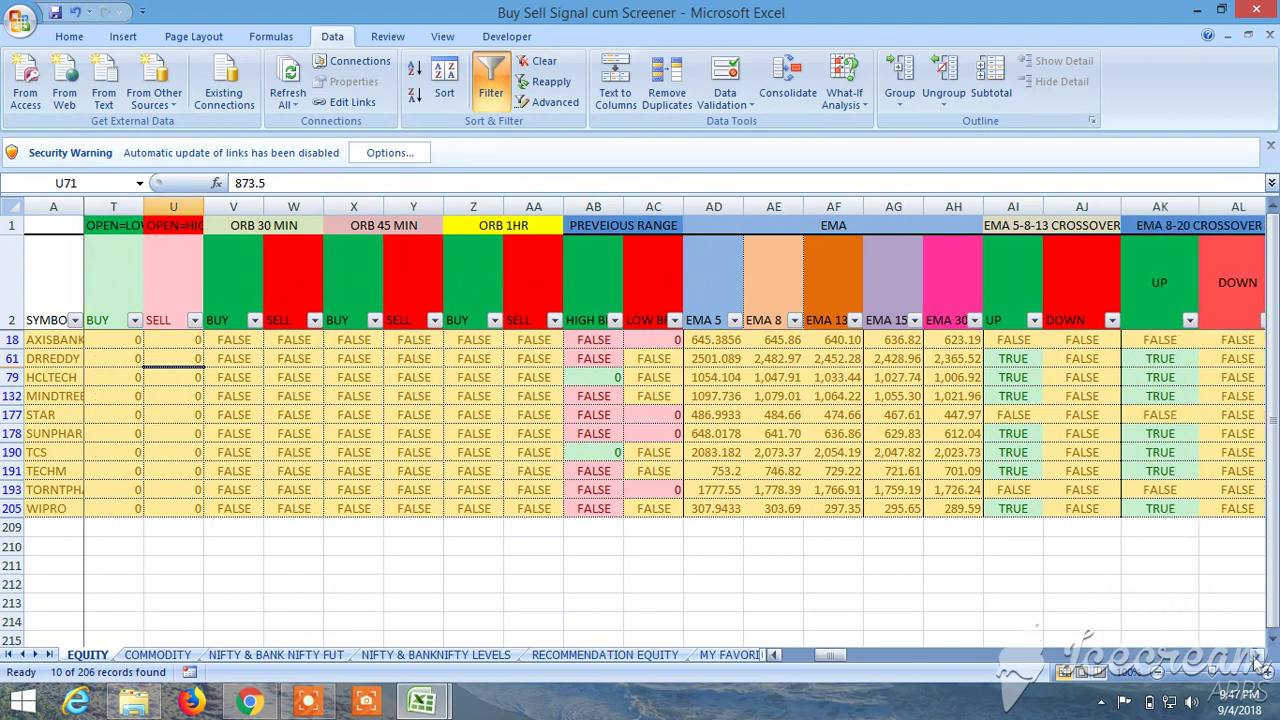
pyautogui.click(1255, 656)
pyautogui.click(1255, 656)
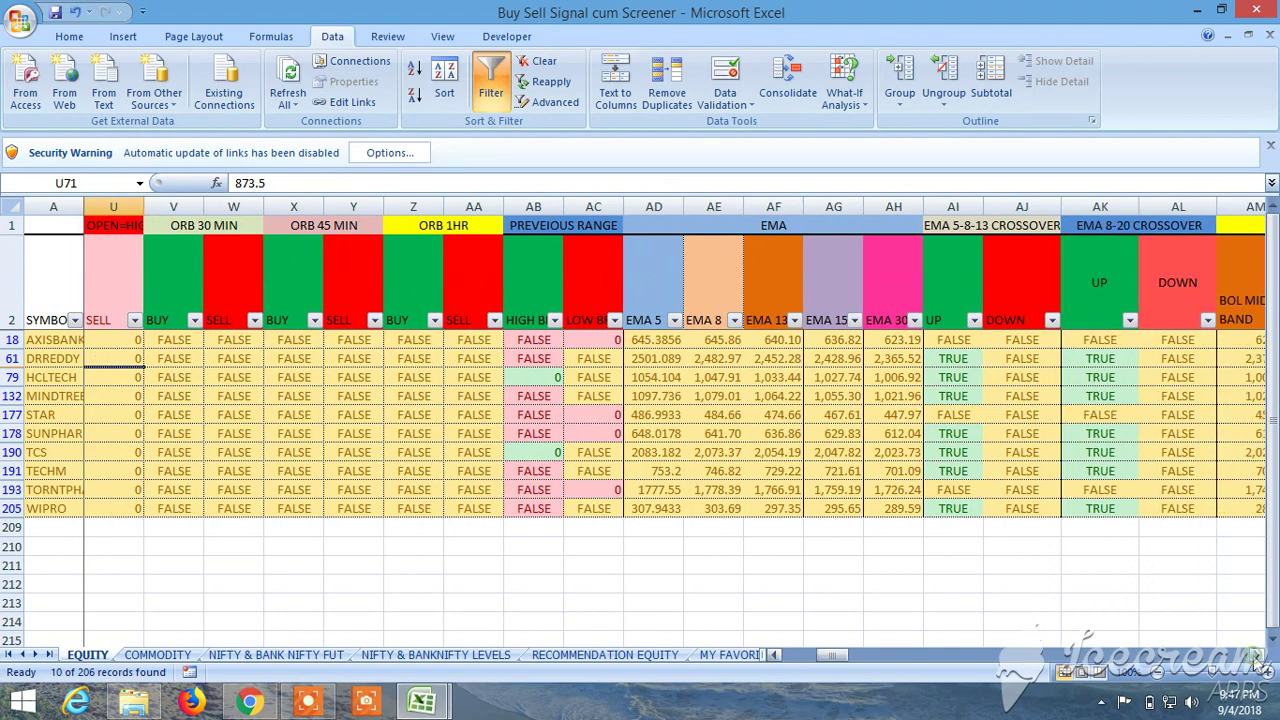
pyautogui.click(973, 320)
pyautogui.click(826, 484)
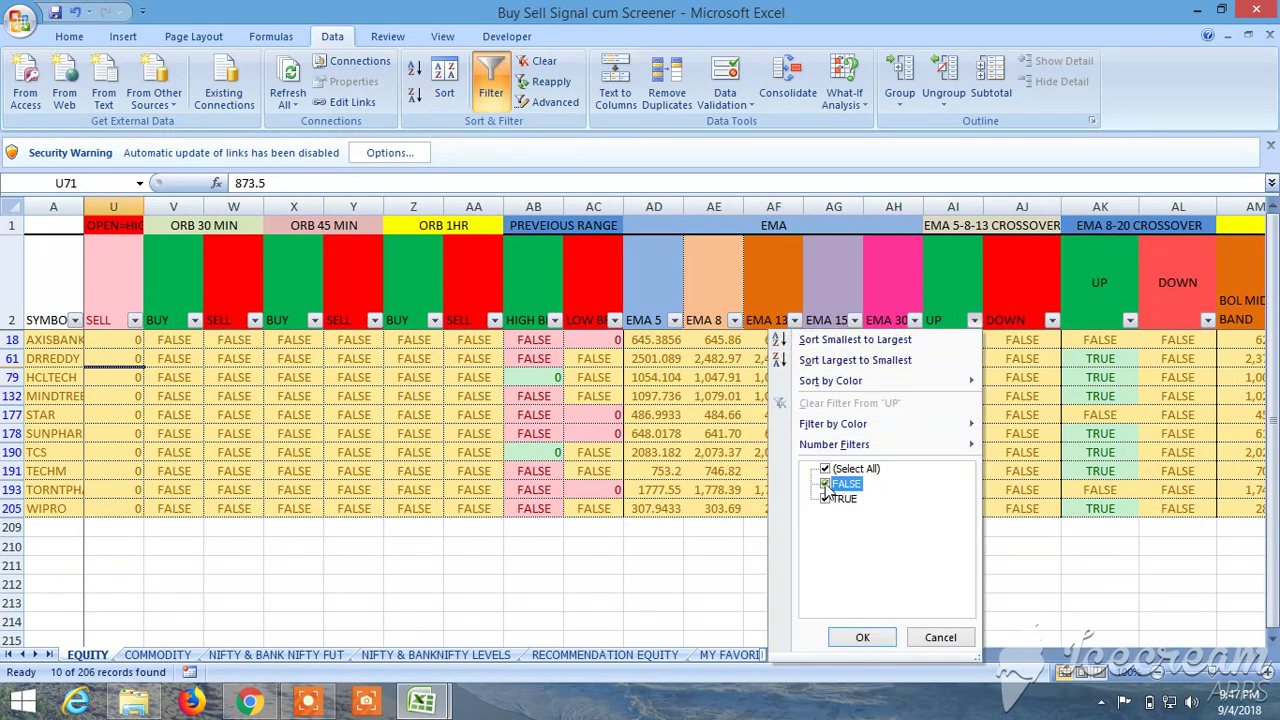
pyautogui.click(862, 637)
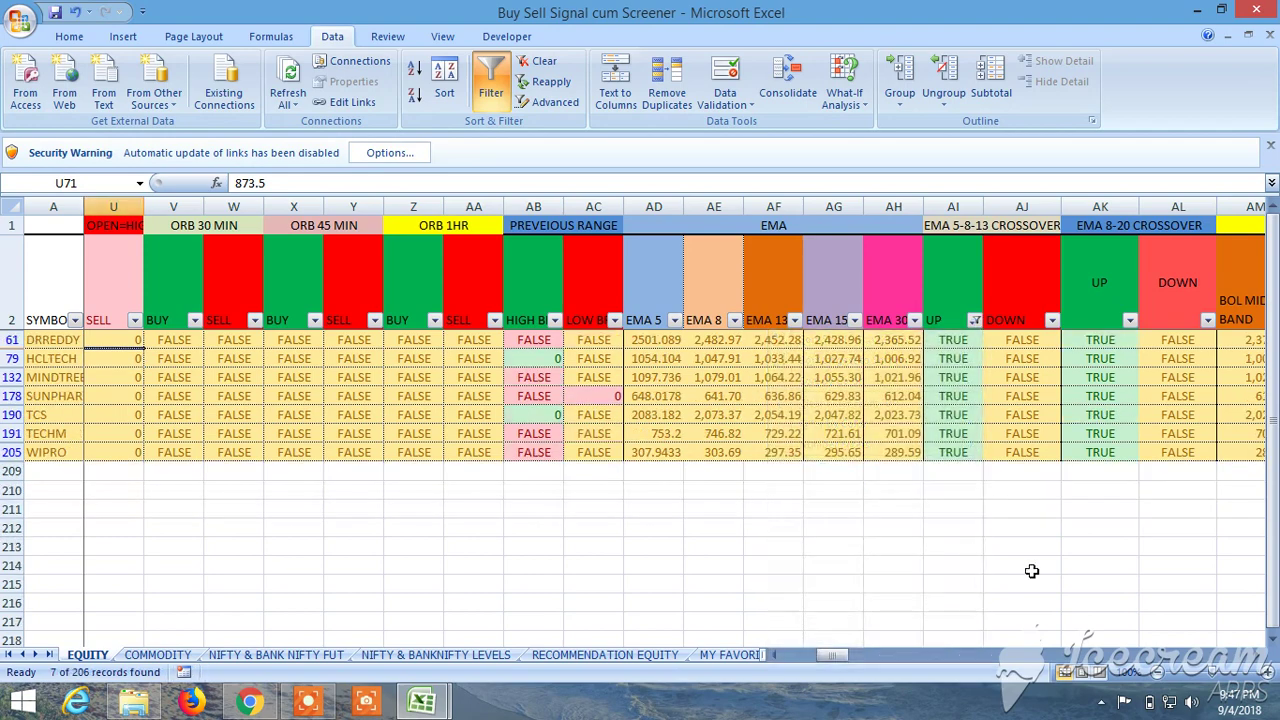
# Examine the shortlisted stocks across the EMA, Bollinger Band, Keltner Channel, MACD, RSI, Stochastic, Super Trend and reversal point columns
pyautogui.hscroll(5, 1250, 643)
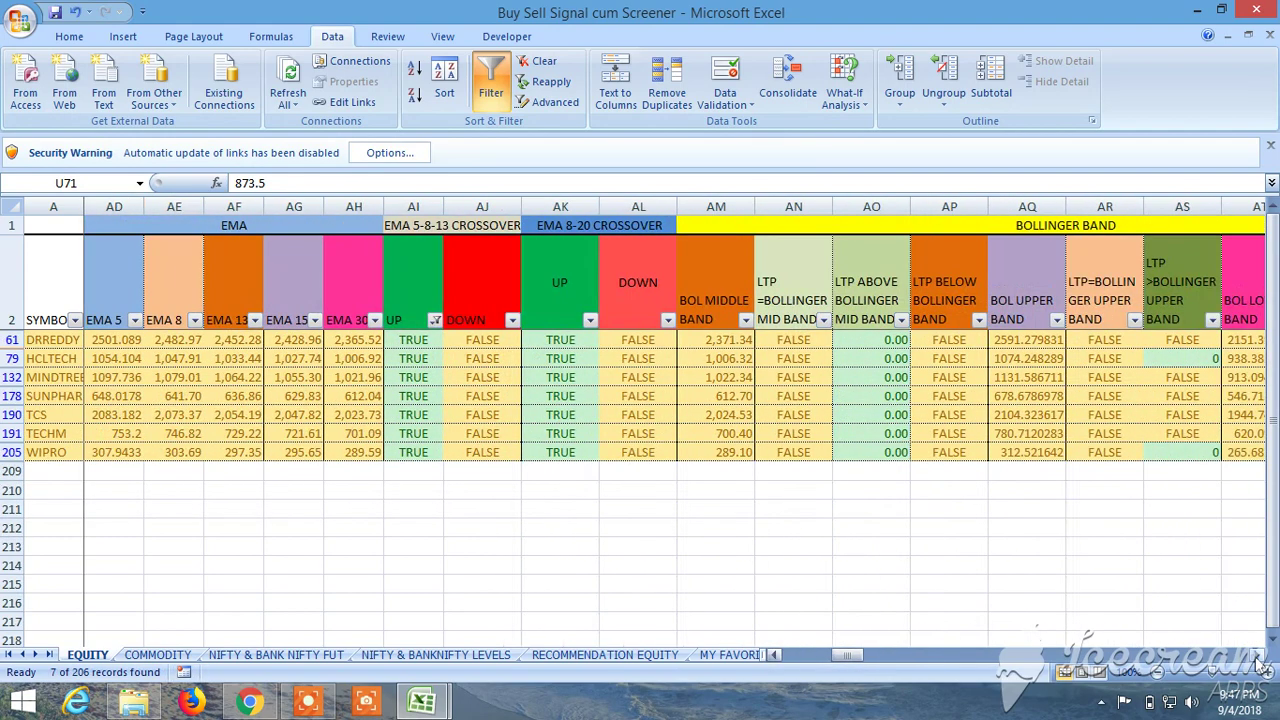
pyautogui.hscroll(5, 1260, 665)
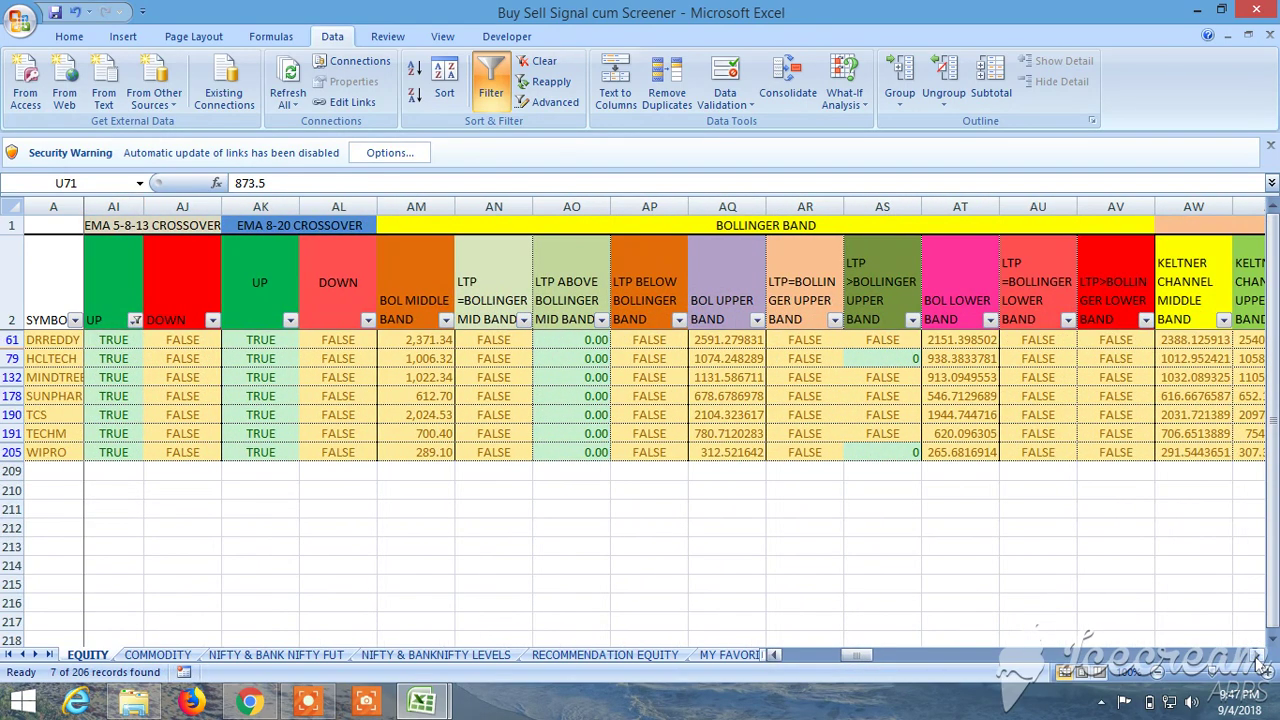
pyautogui.hscroll(1, 1260, 665)
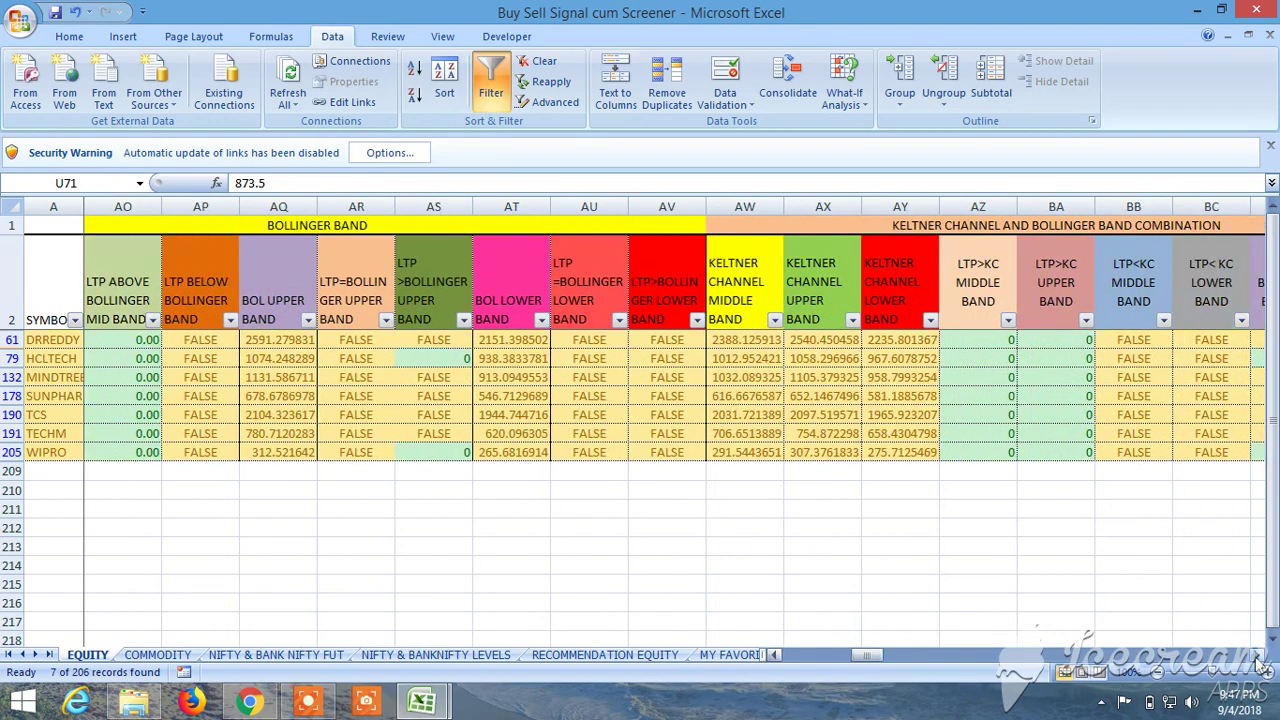
pyautogui.hscroll(11, 1260, 665)
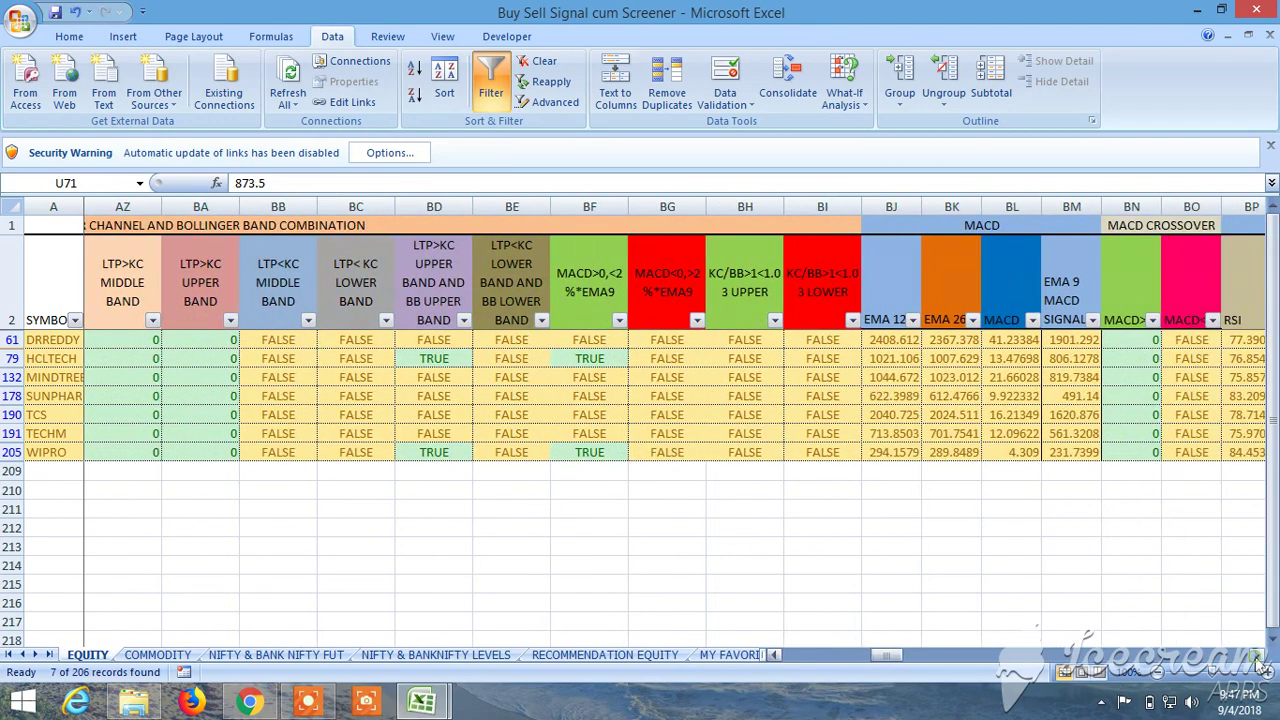
pyautogui.hscroll(6, 1260, 665)
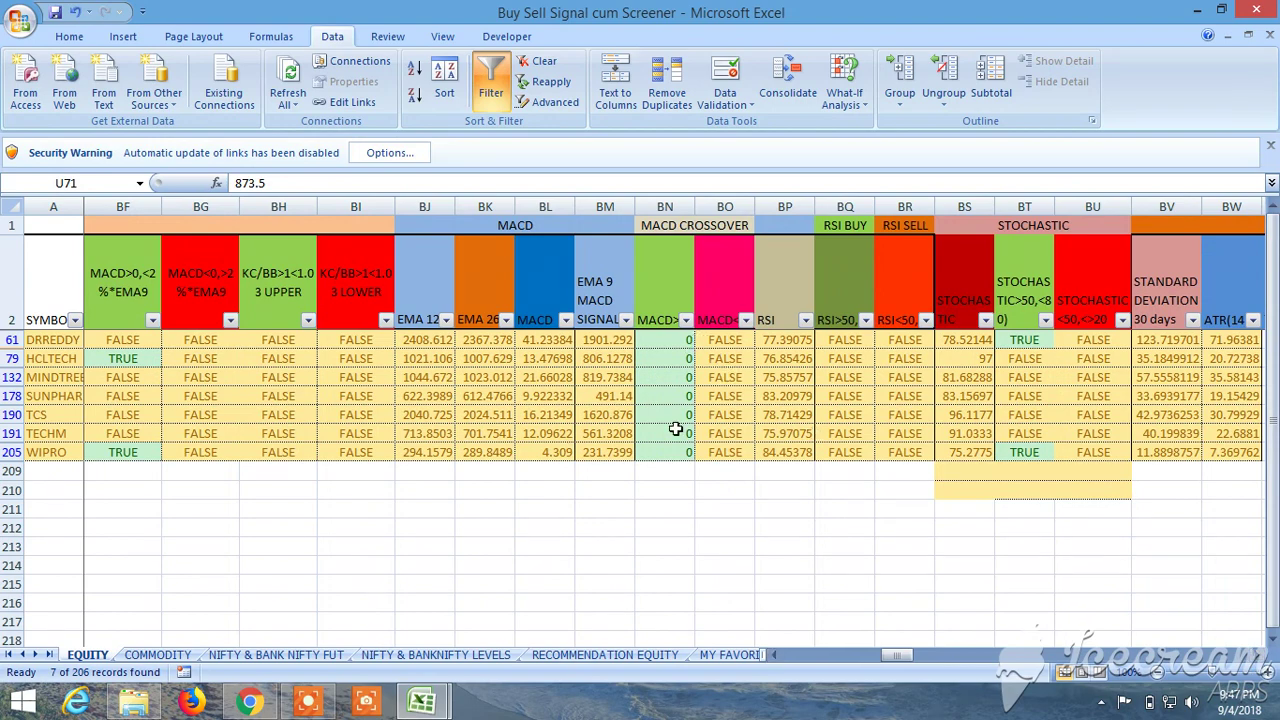
pyautogui.hscroll(5, 1262, 660)
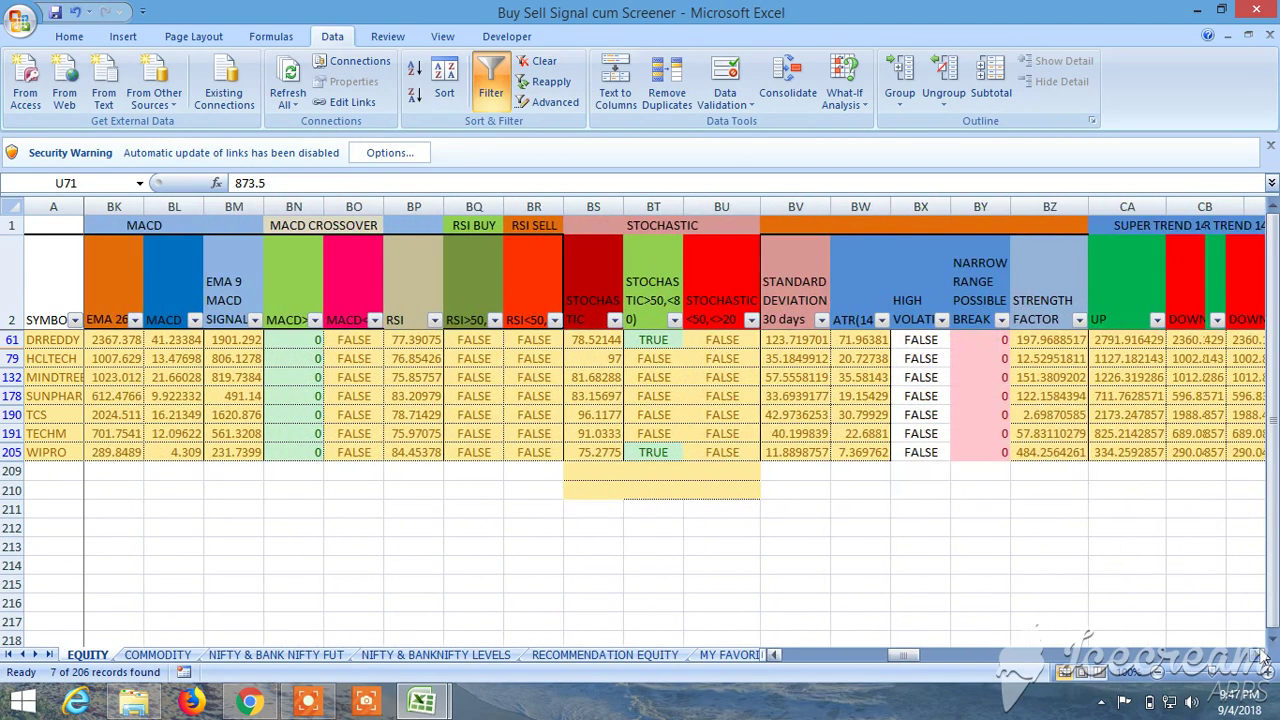
pyautogui.hscroll(4, 1262, 660)
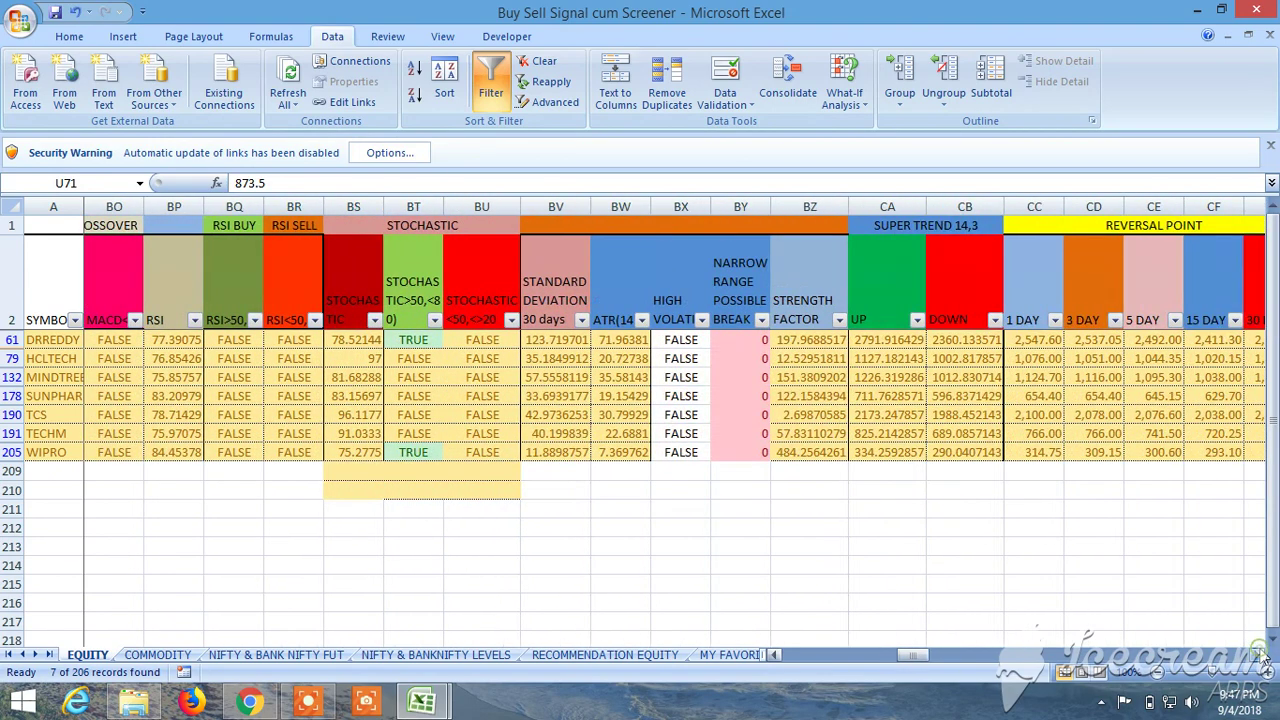
pyautogui.hscroll(8, 1262, 660)
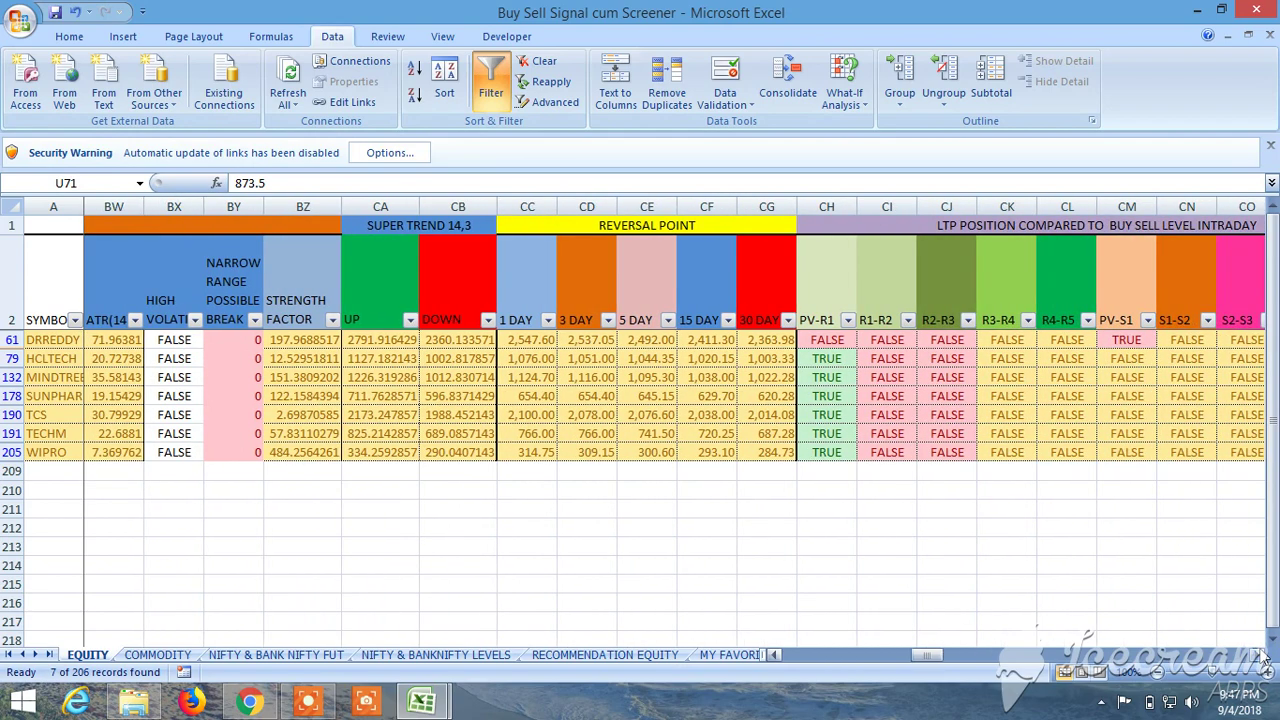
pyautogui.moveTo(920, 657); pyautogui.dragTo(842, 658)
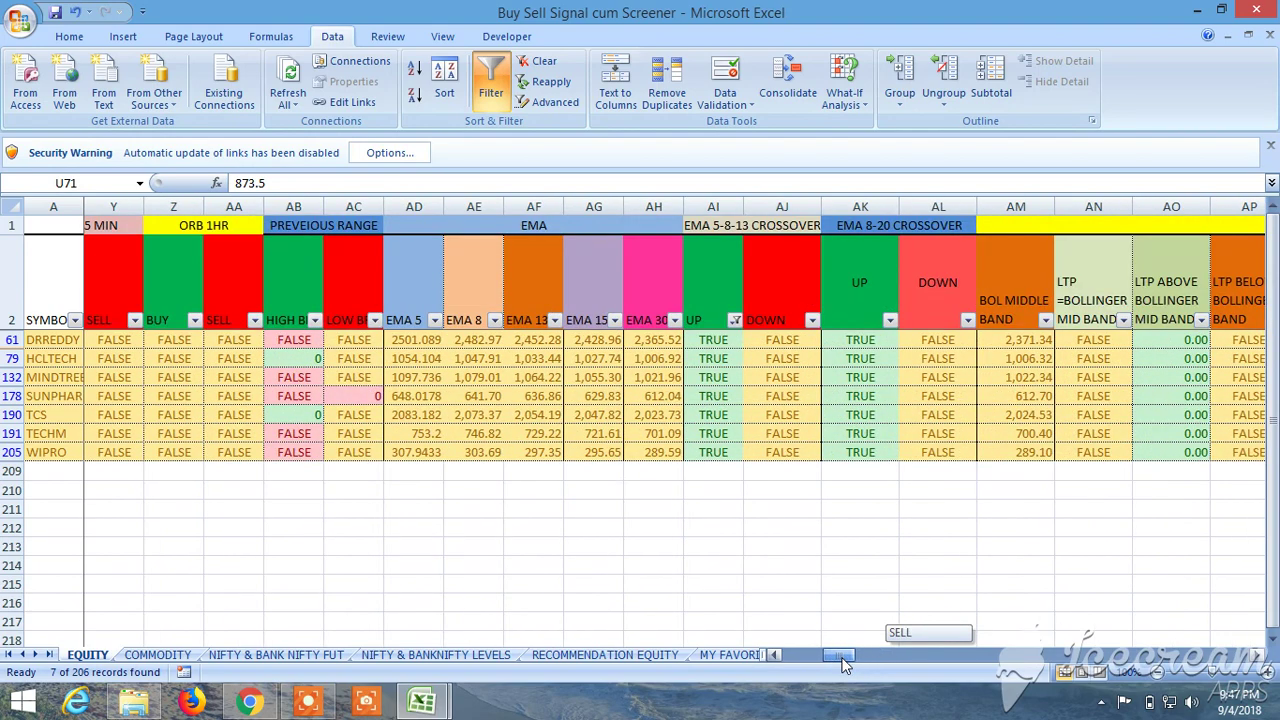
pyautogui.moveTo(842, 662); pyautogui.dragTo(909, 655)
pyautogui.click(652, 303)
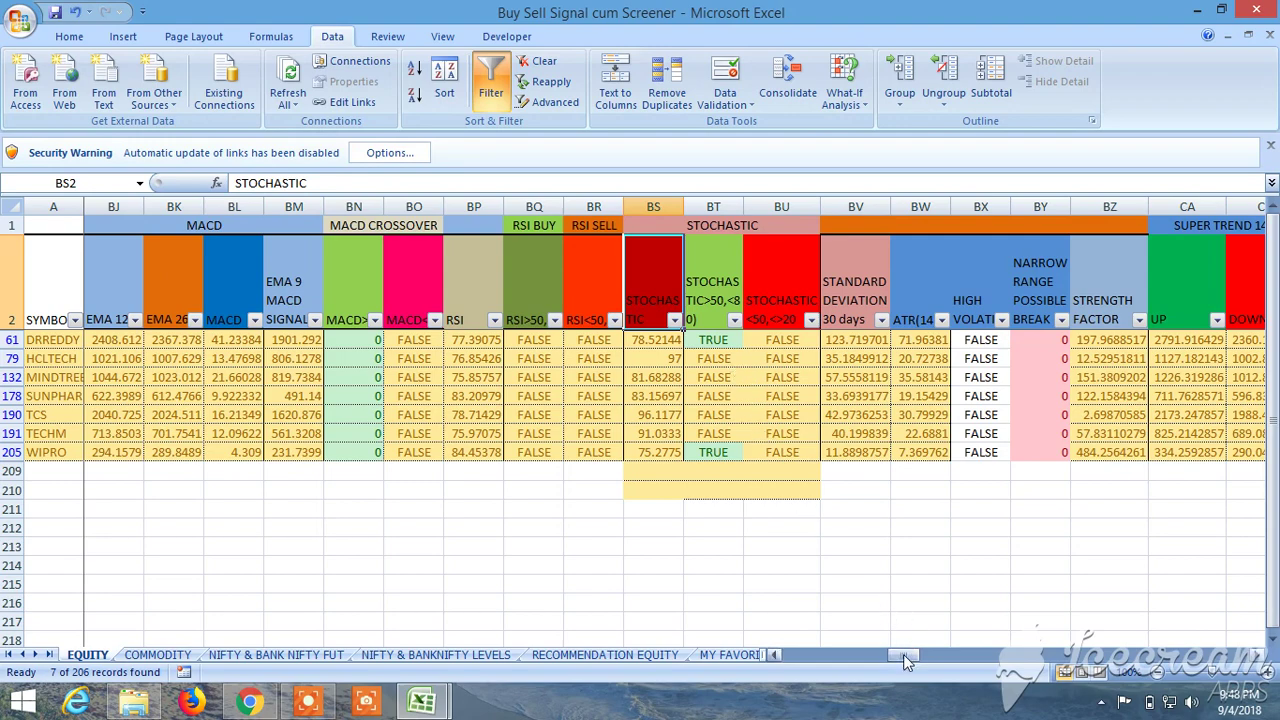
# Filter the PV-R1 column under LTP POSITION COMPARED TO BUY SELL LEVEL INTRADAY to show only TRUE, excluding FALSE
pyautogui.moveTo(903, 654); pyautogui.dragTo(936, 650)
pyautogui.click(512, 320)
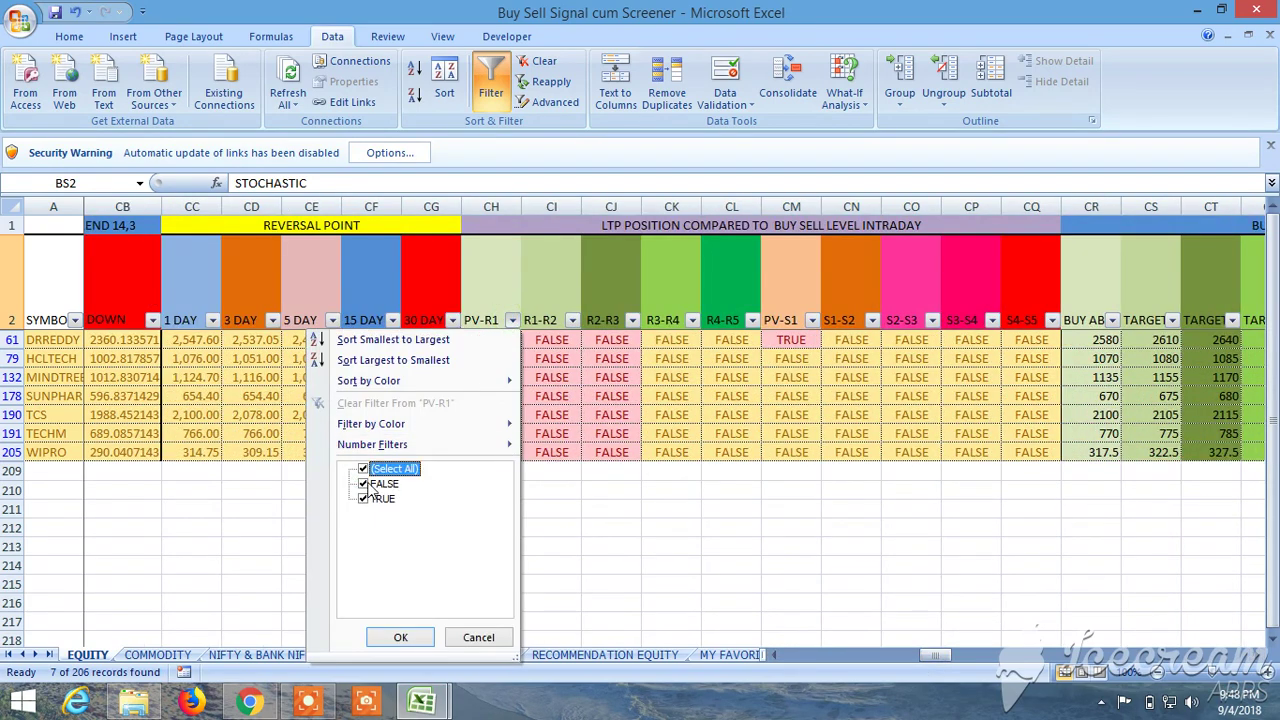
pyautogui.click(364, 484)
pyautogui.click(400, 637)
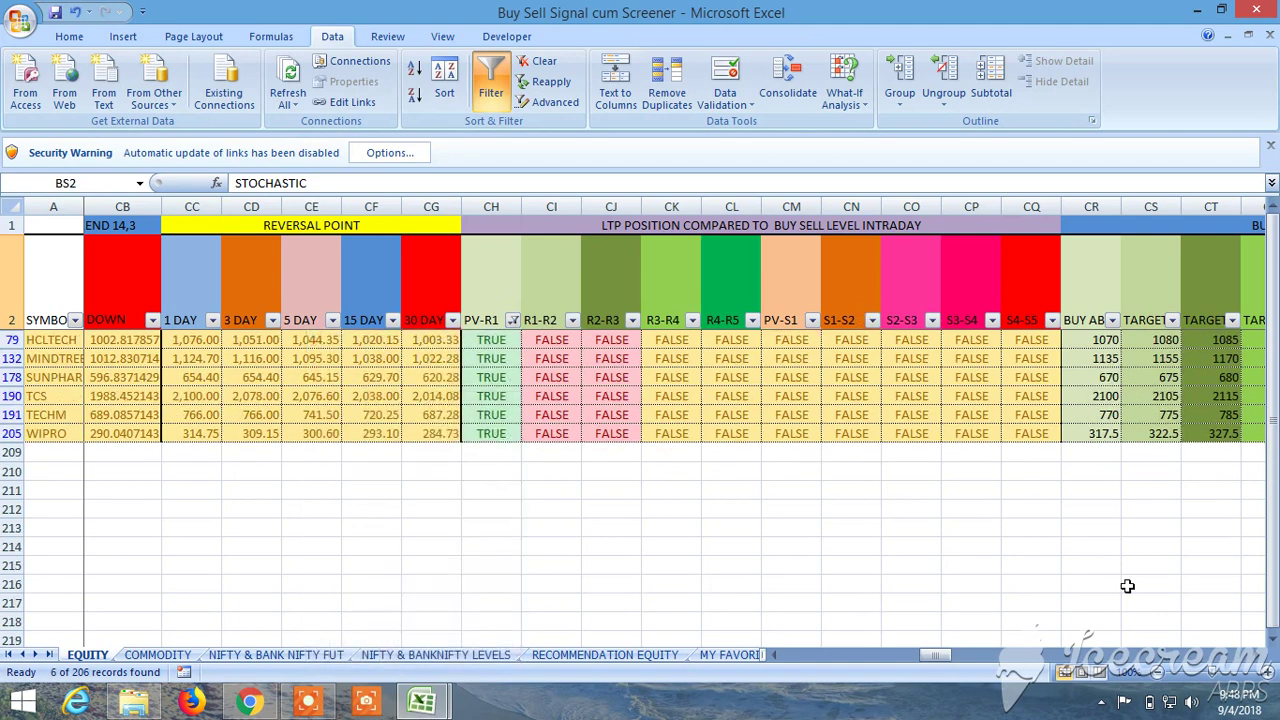
# Filter the PV-R1 column under the MA 5 swing trade LTP position group to show only TRUE, excluding FALSE
pyautogui.moveTo(941, 659); pyautogui.dragTo(969, 662)
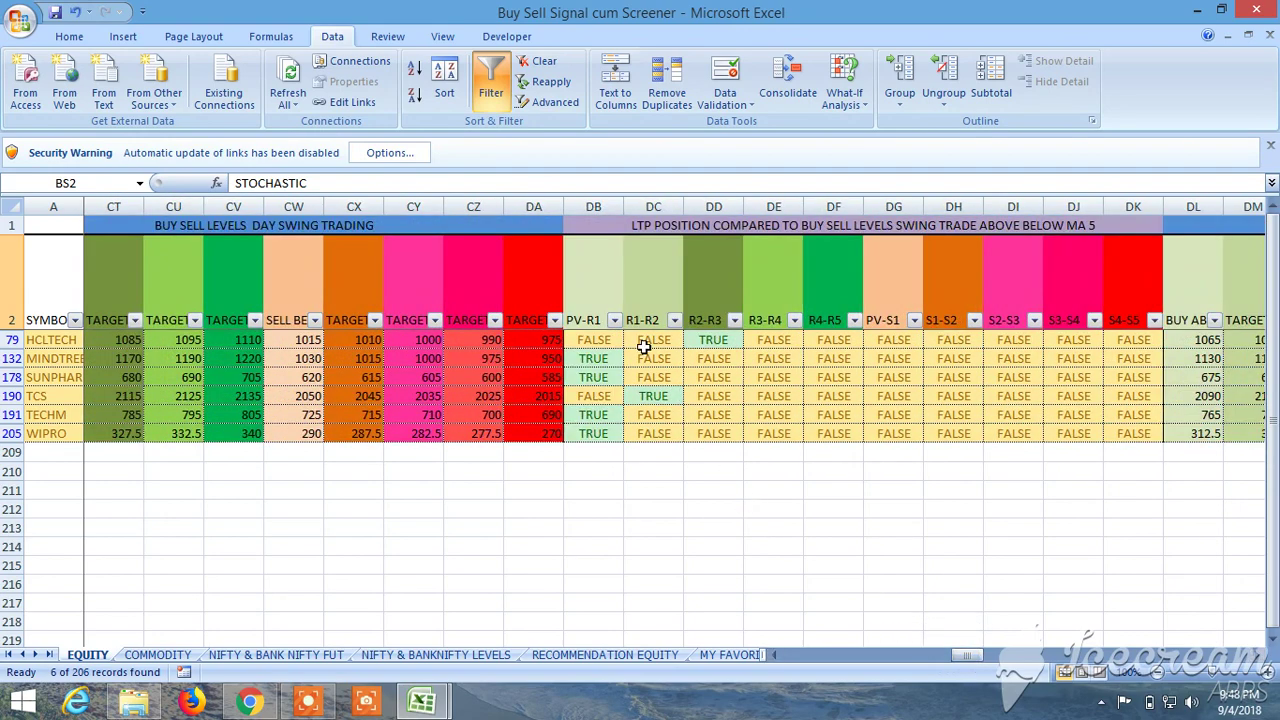
pyautogui.click(614, 320)
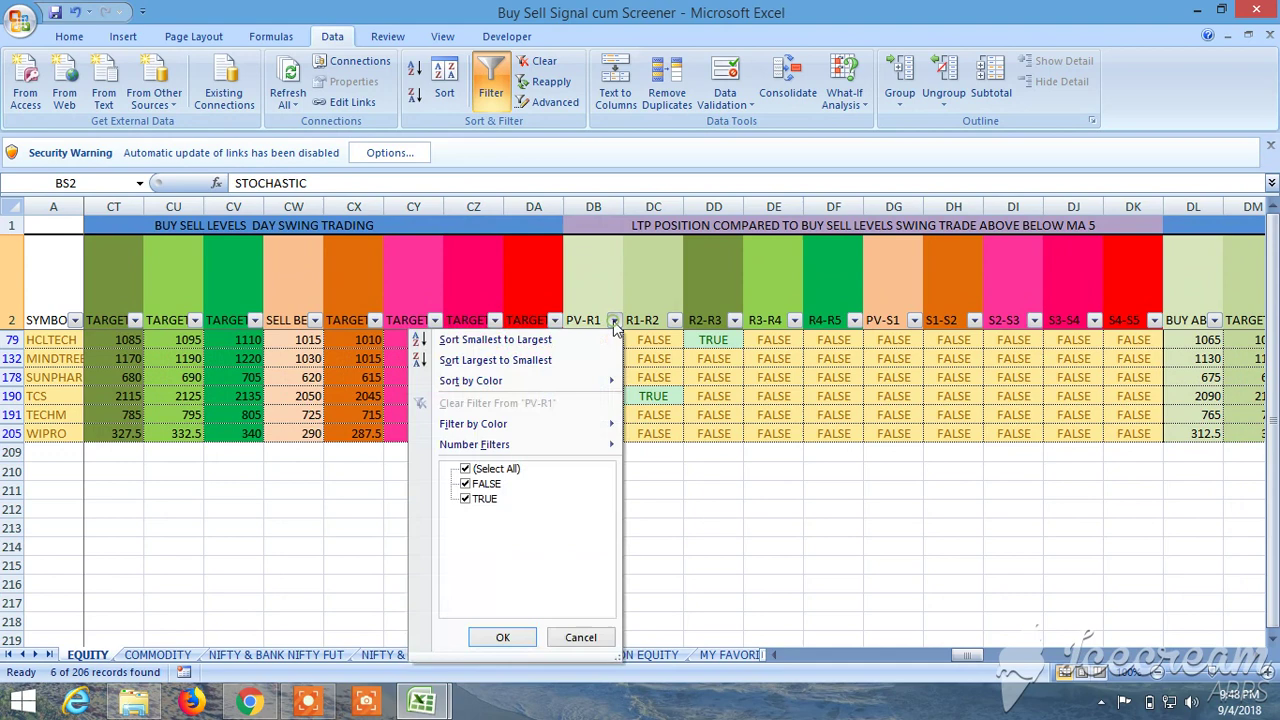
pyautogui.click(465, 484)
pyautogui.click(465, 484)
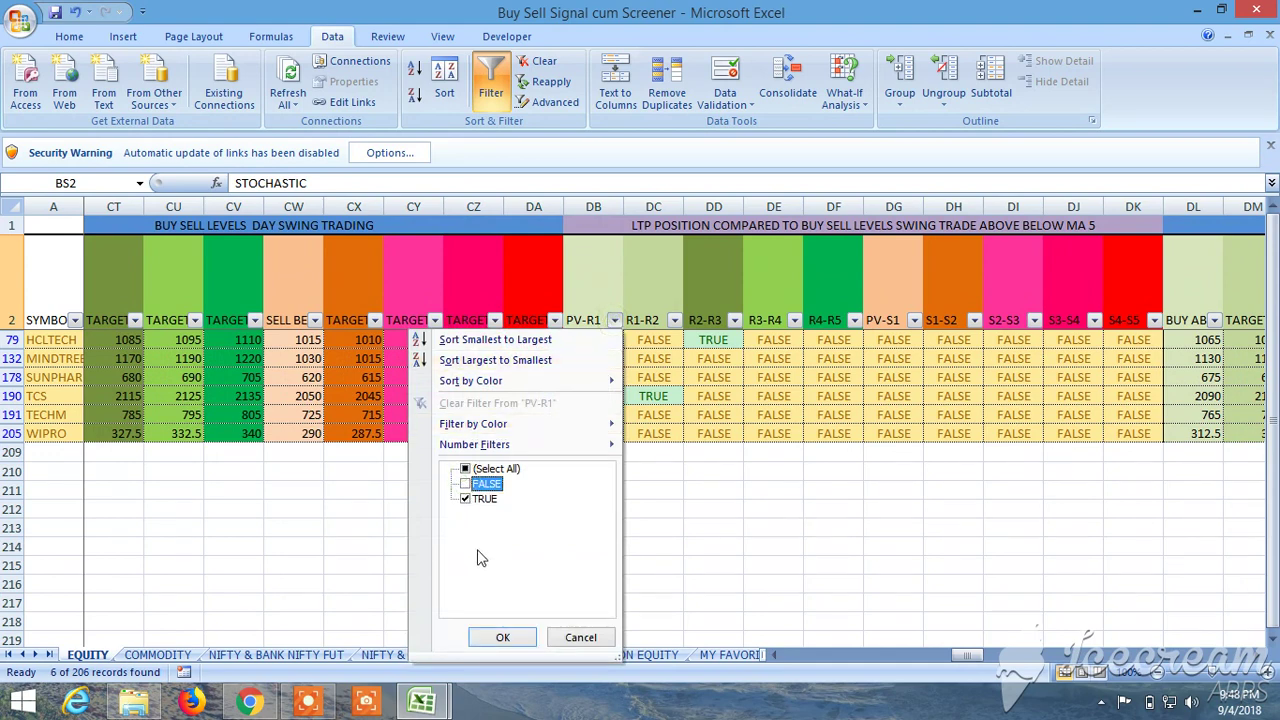
pyautogui.click(497, 637)
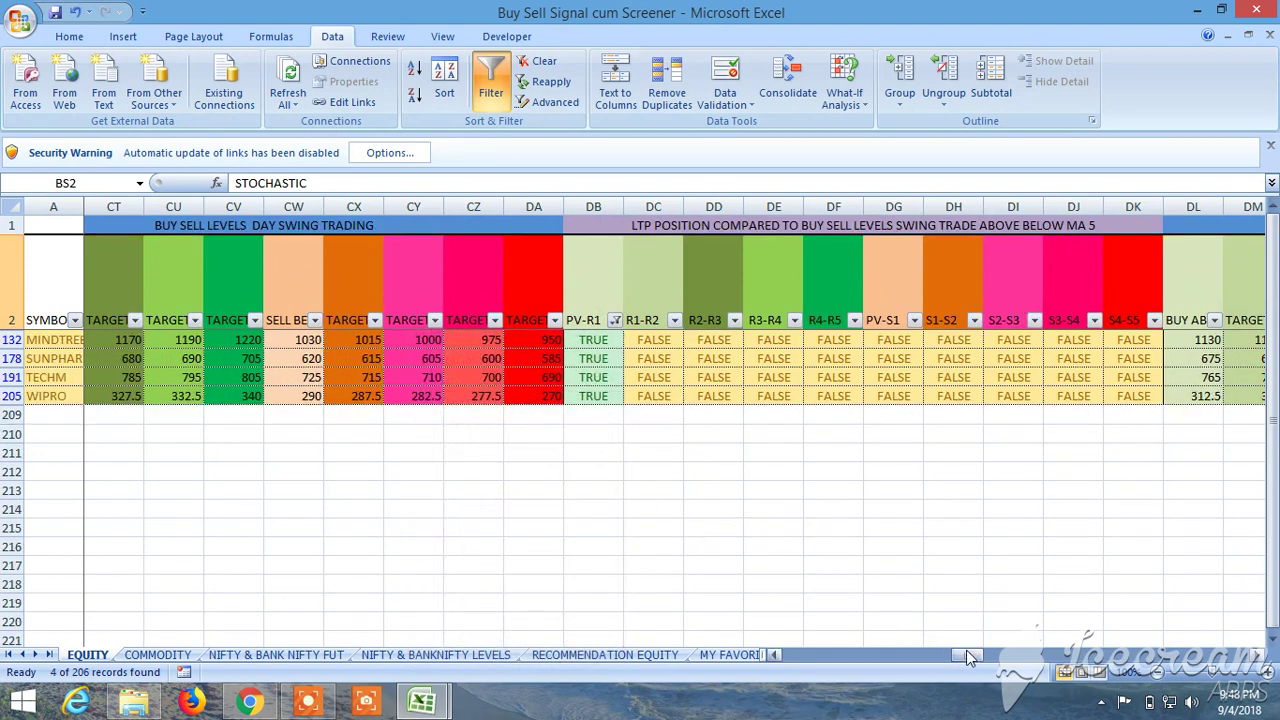
# Review the shortlist's remaining columns and its intraday buy and sell levels, and open the NIFTY & BANKNIFTY LEVELS sheet
pyautogui.moveTo(966, 656); pyautogui.dragTo(1116, 660)
pyautogui.moveTo(1117, 660); pyautogui.dragTo(774, 656)
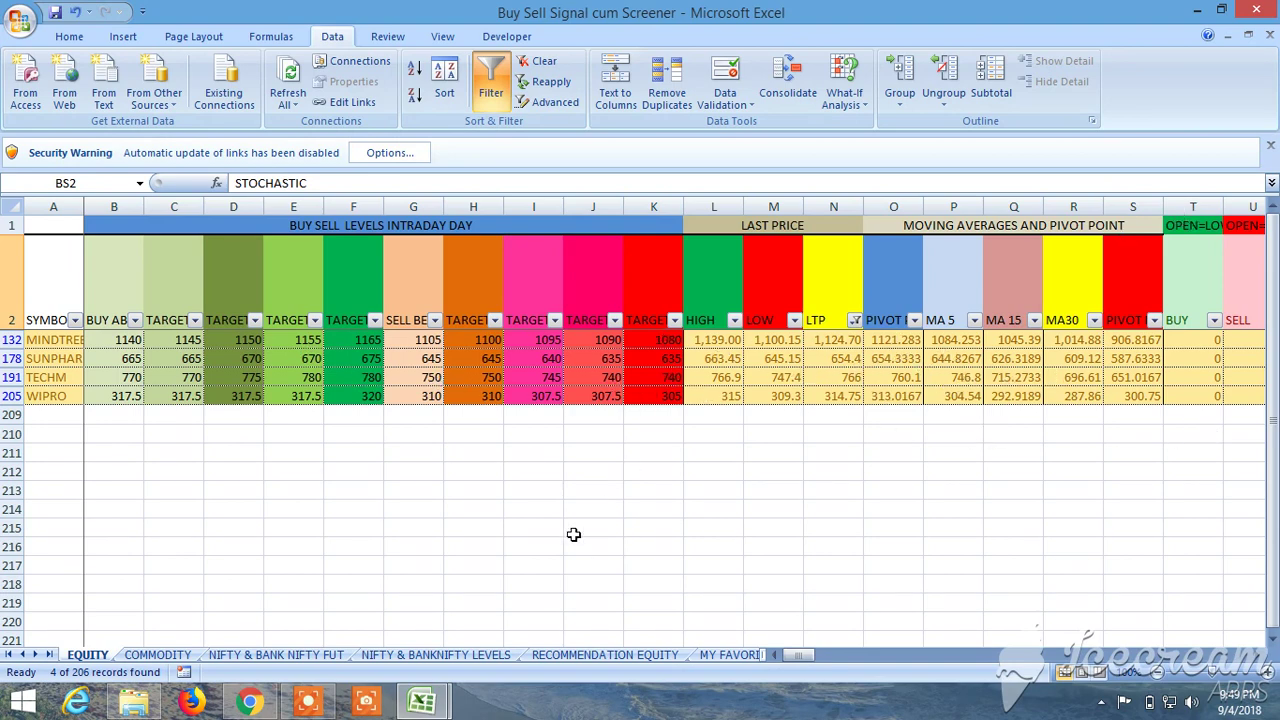
pyautogui.click(462, 654)
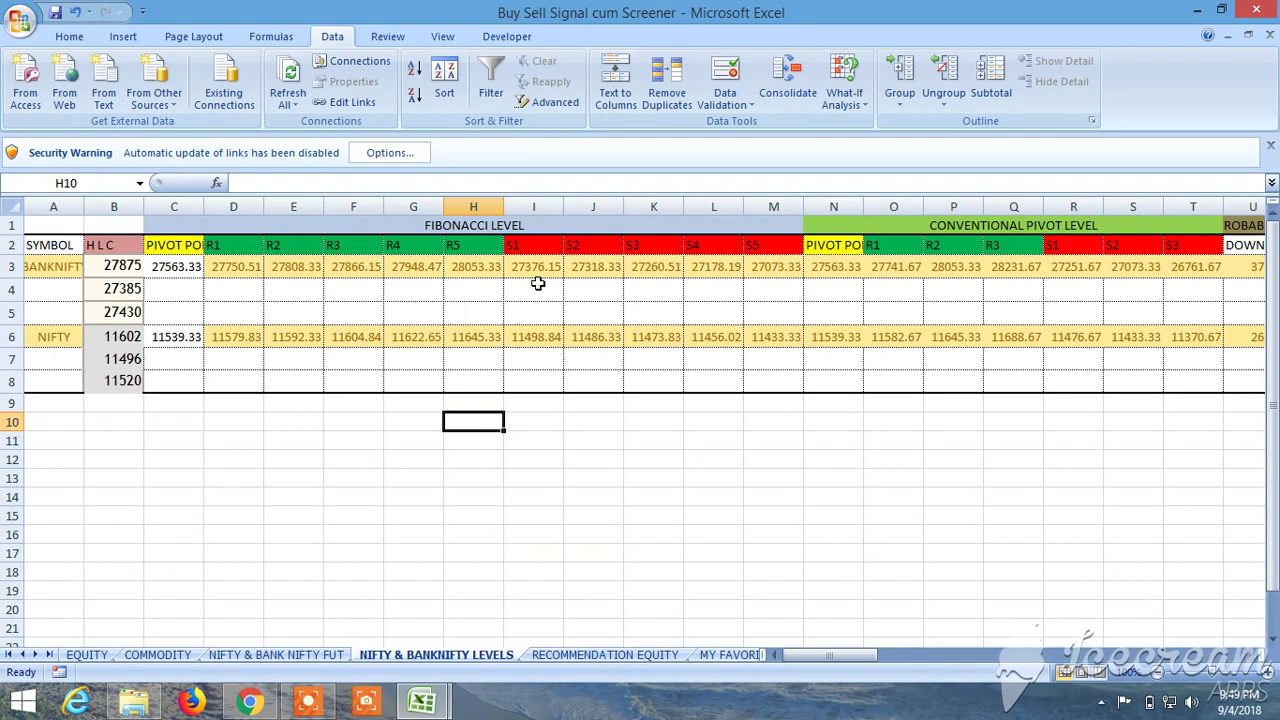
# Switch to Chrome to view the MindTree chart on Investing.com, and return to the EQUITY sheet in Excel
pyautogui.click(250, 700)
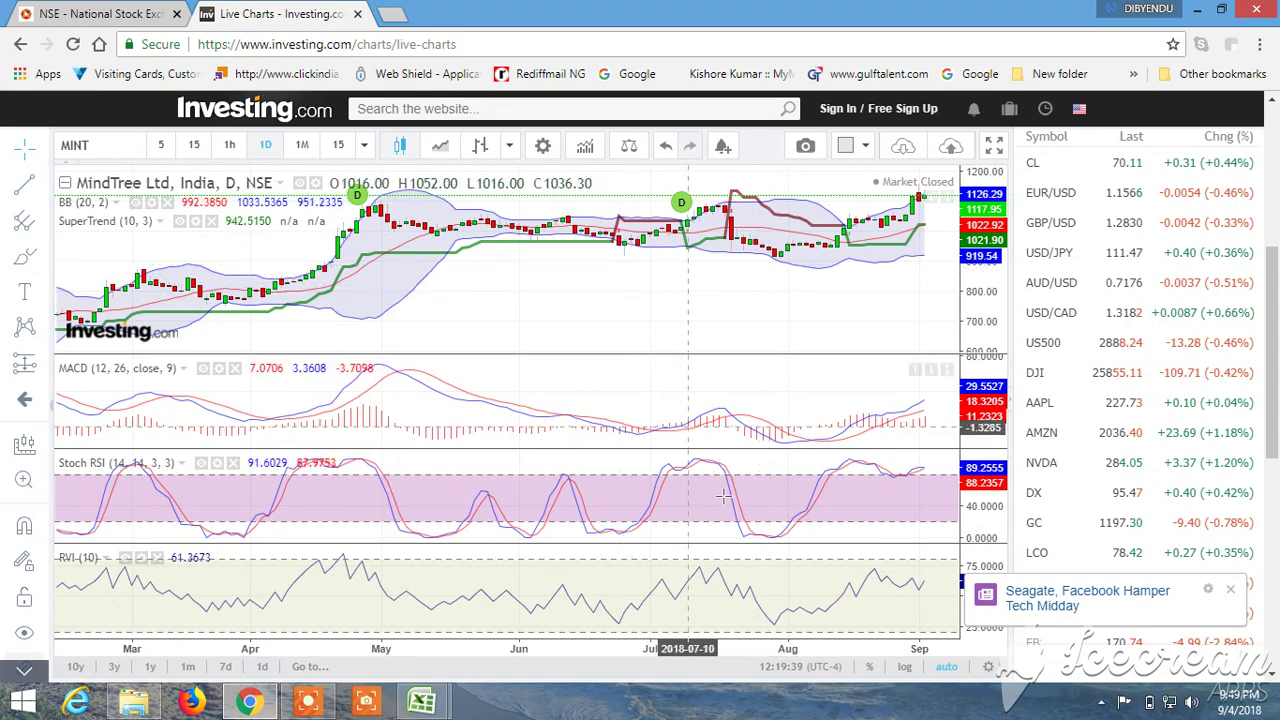
pyautogui.moveTo(442, 693)
pyautogui.click(500, 641)
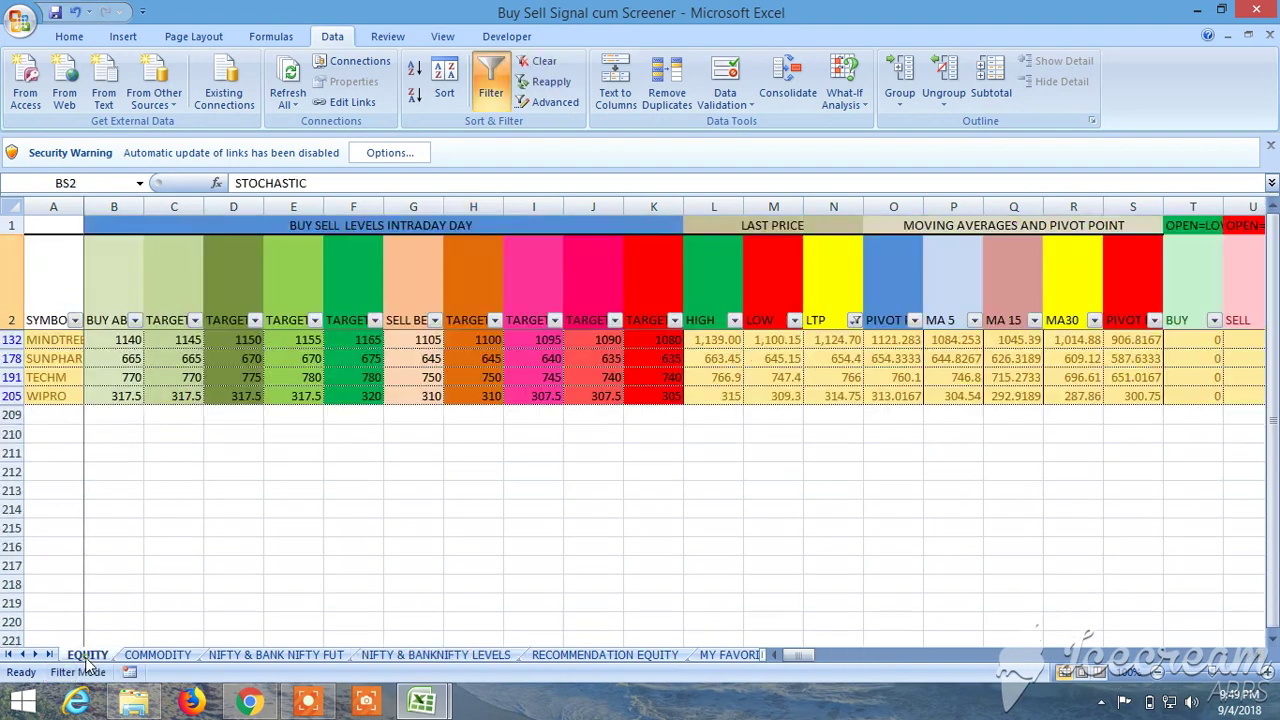
pyautogui.click(86, 655)
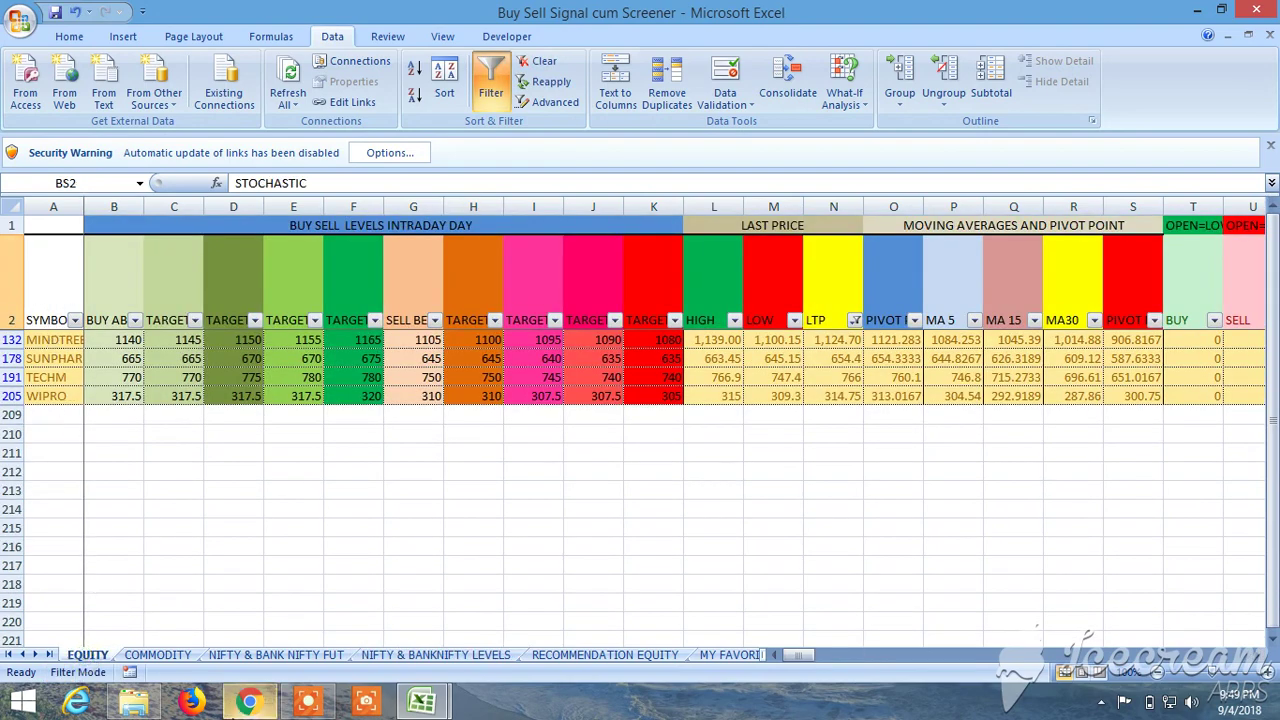
# Switch to Chrome and zoom in on the most recent daily candles and indicators of the MindTree chart
pyautogui.click(249, 700)
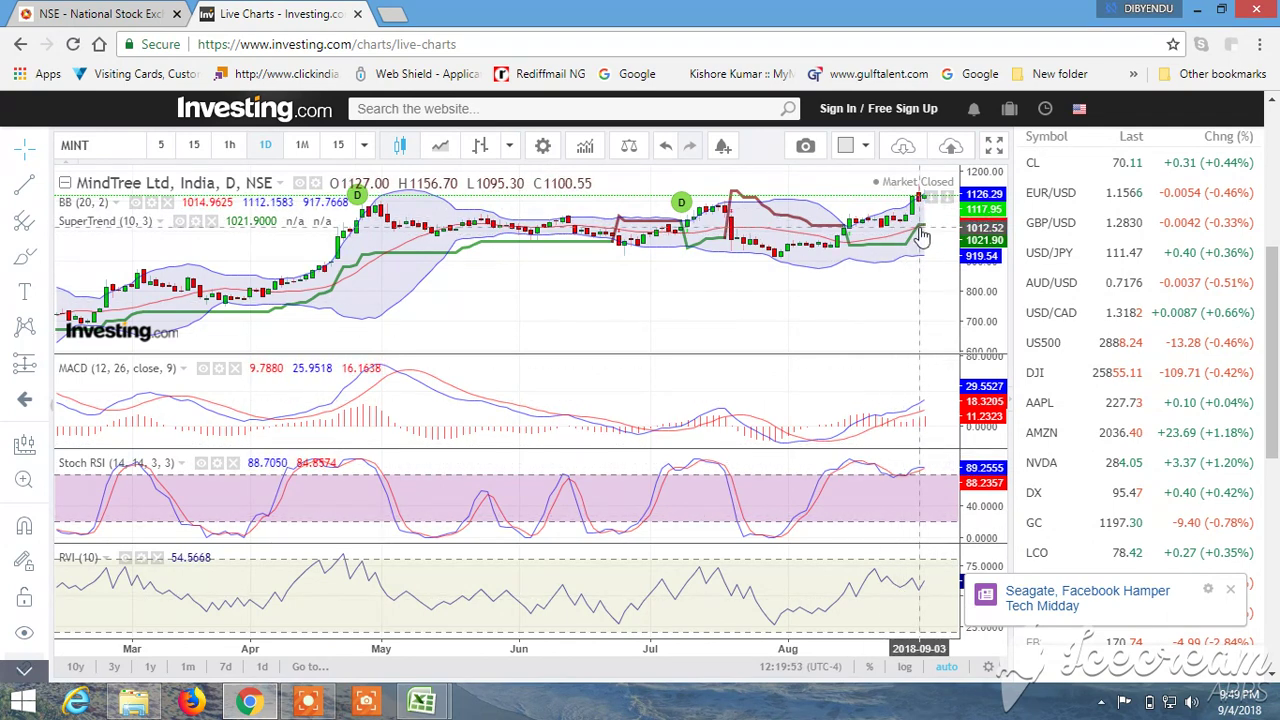
pyautogui.scroll(4, 838, 272)
pyautogui.scroll(2, 838, 272)
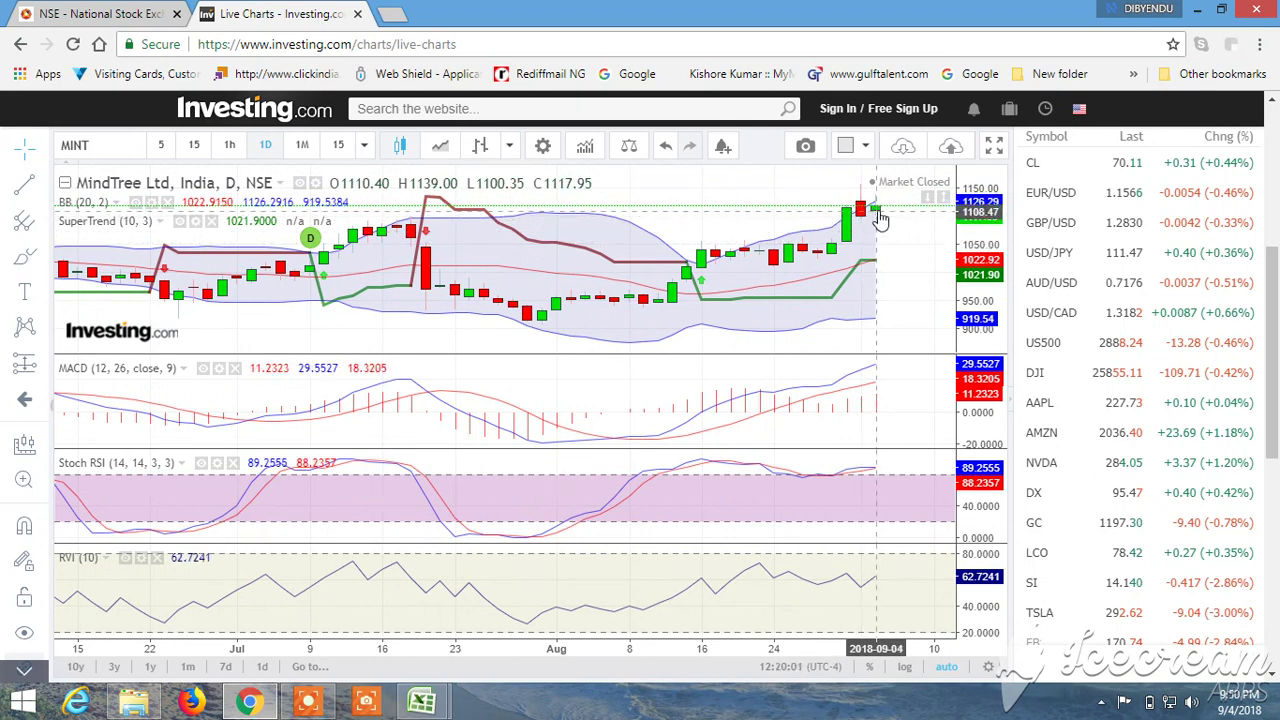
# Open the NSE option chain page for MINDTREE
pyautogui.click(137, 20)
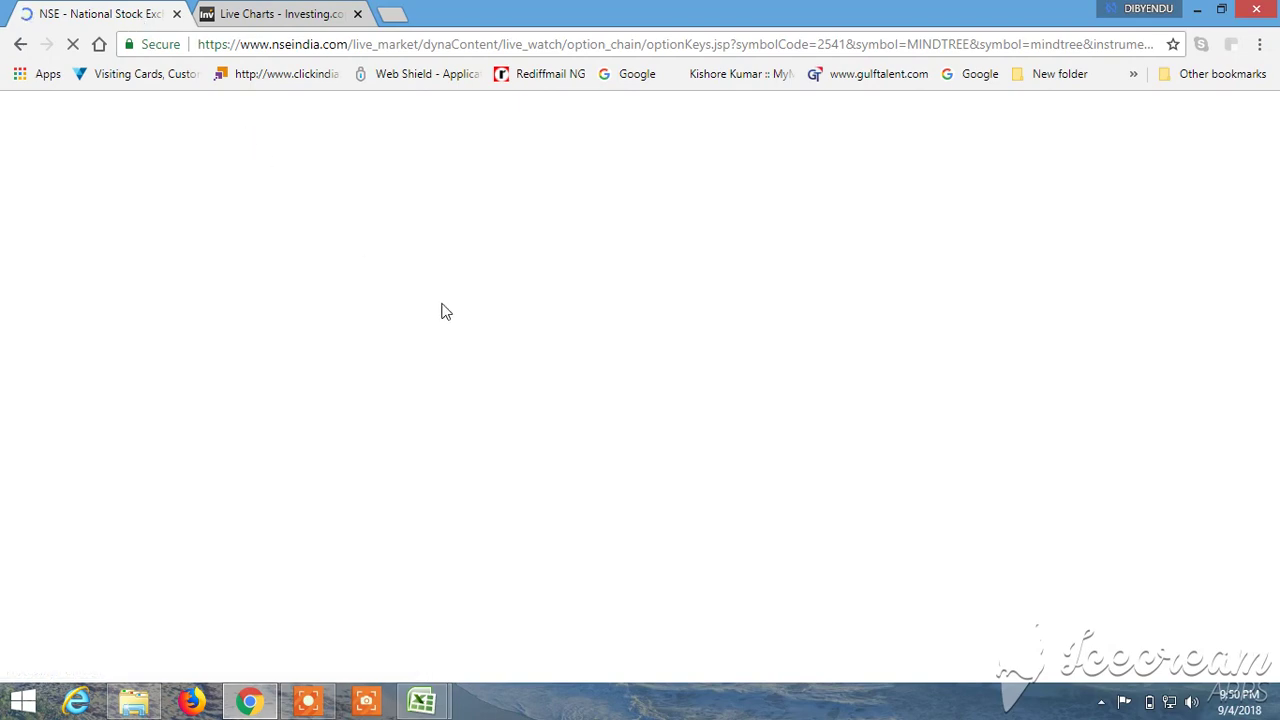